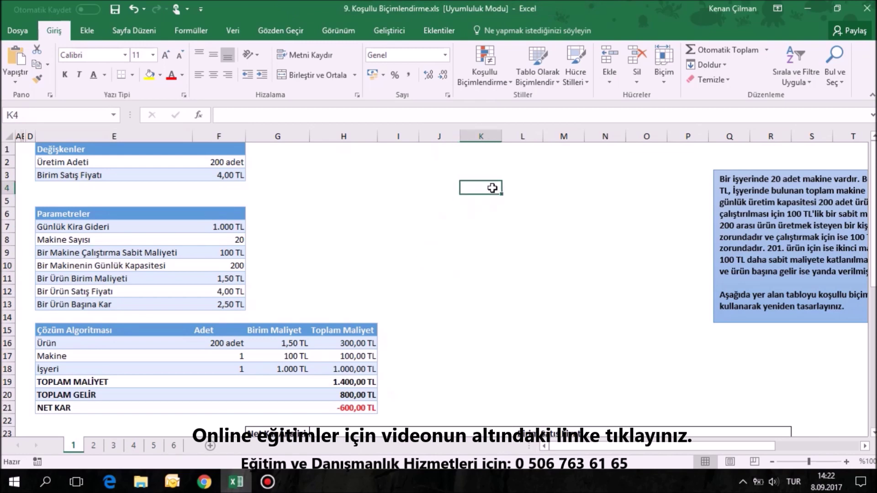
Step: Review the Değişkenler block: production quantity 200 in F2 and unit sale price in F3
click(211, 273)
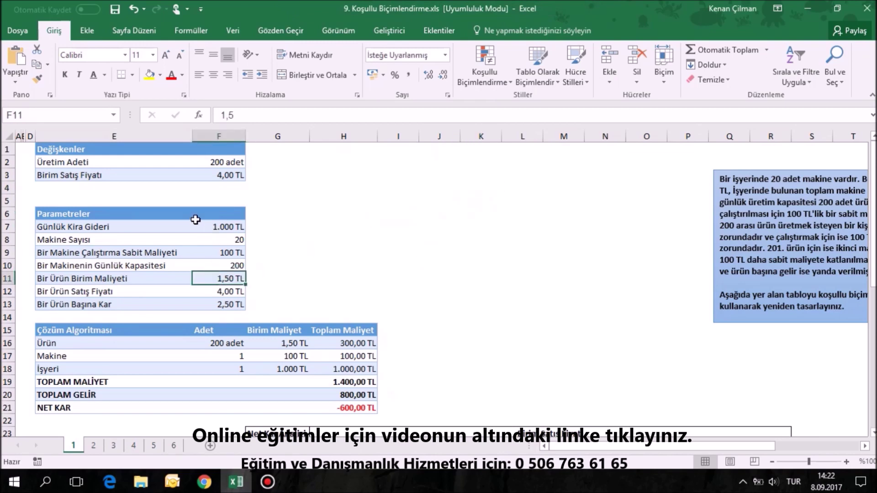
click(98, 226)
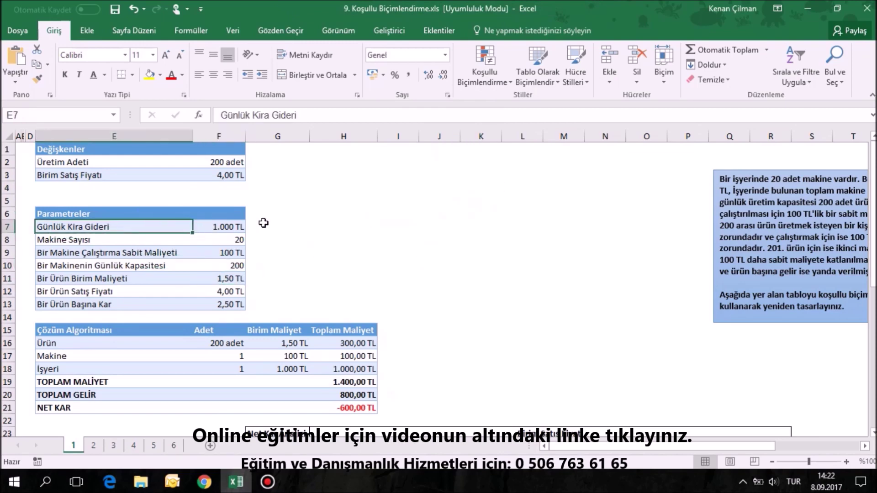
scroll(264, 220, down, 4)
scroll(264, 220, down, 1)
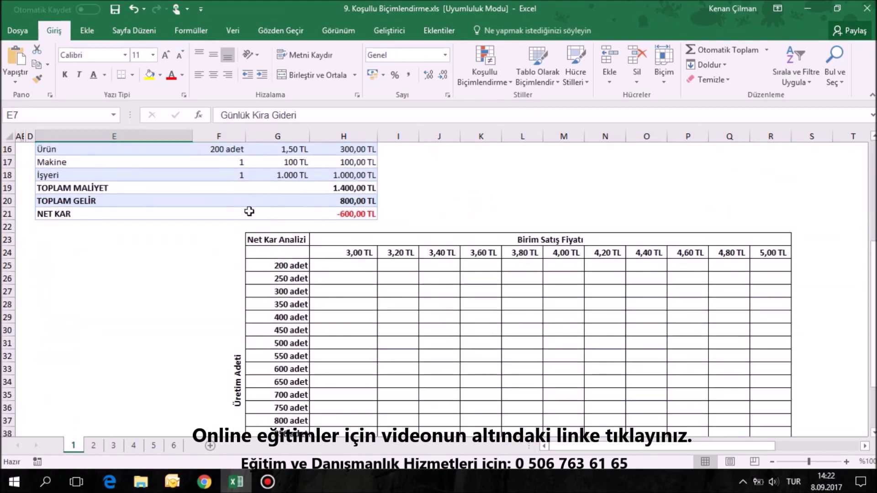
scroll(264, 215, up, 6)
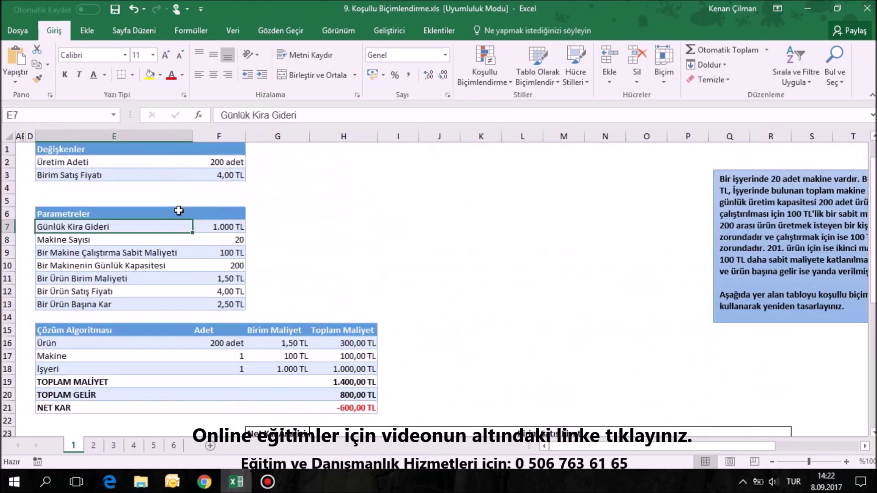
click(53, 149)
drag(214, 160, 243, 196)
click(360, 228)
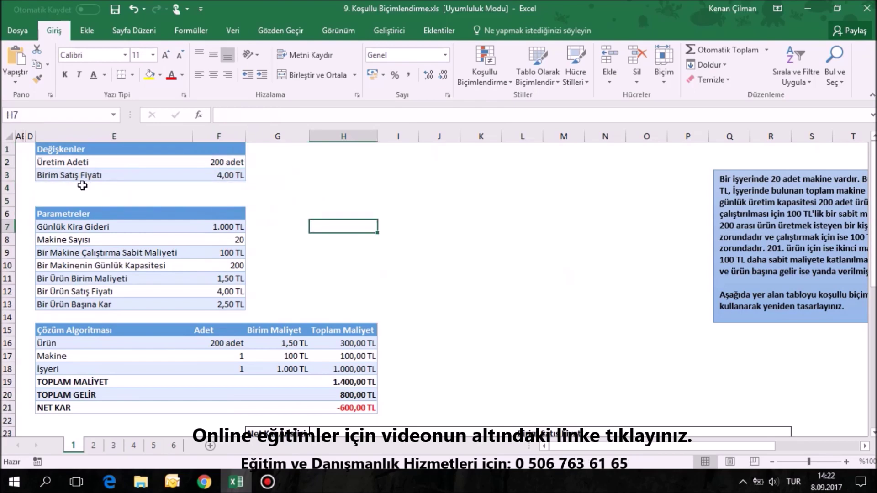
click(58, 162)
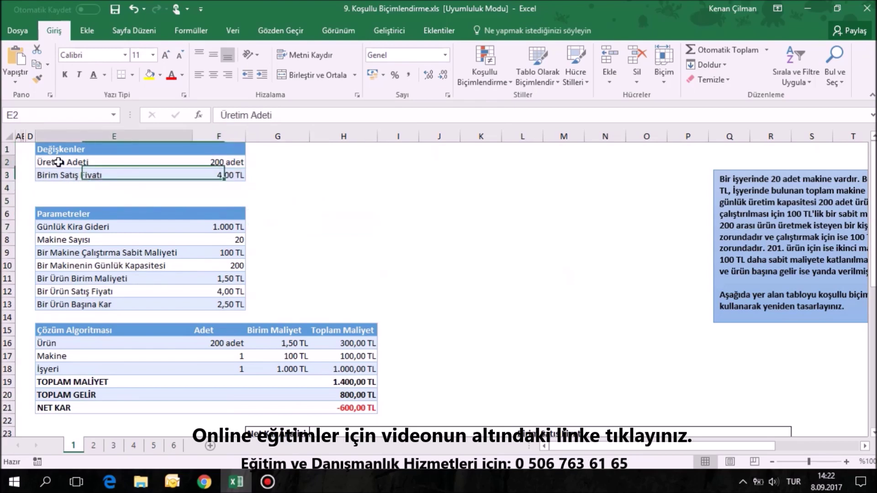
key(Right)
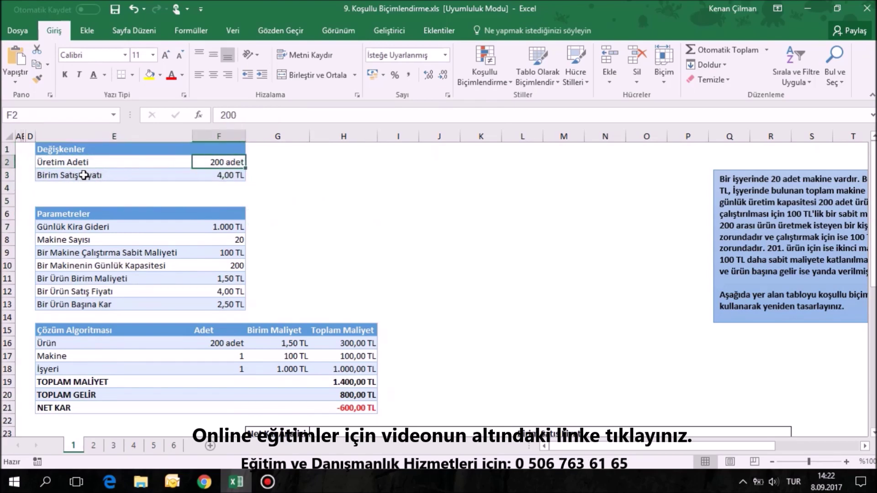
click(84, 175)
click(214, 165)
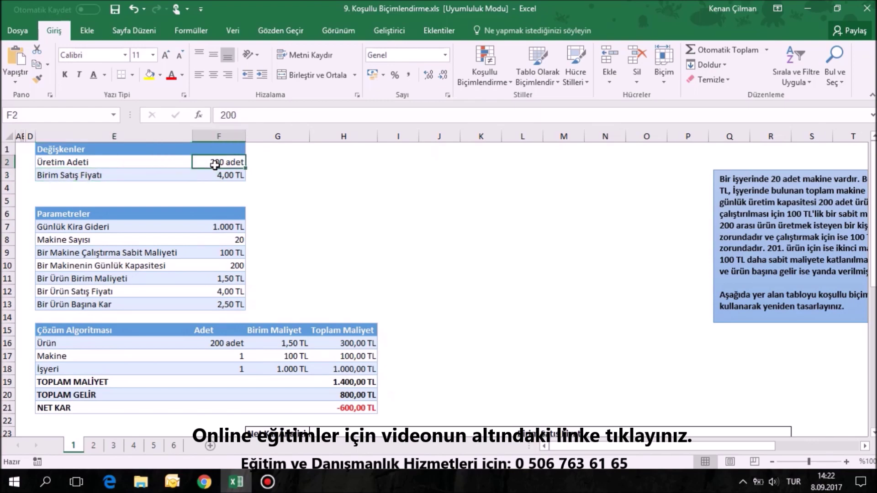
click(105, 178)
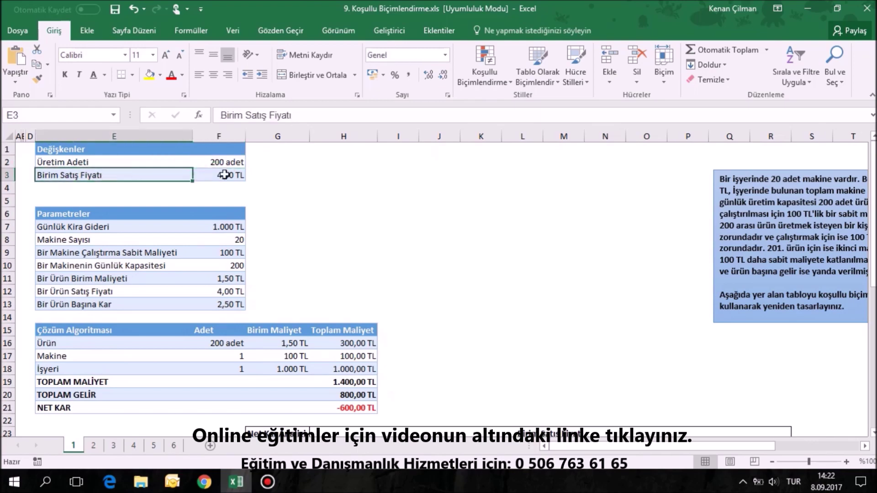
click(229, 173)
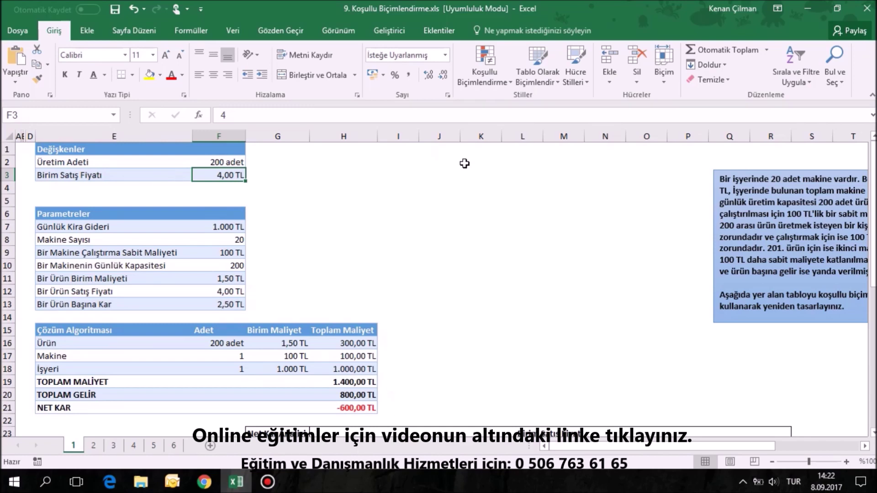
Step: Check the parameters: daily rent 1000, the machine count, and machine fixed cost 100
click(232, 162)
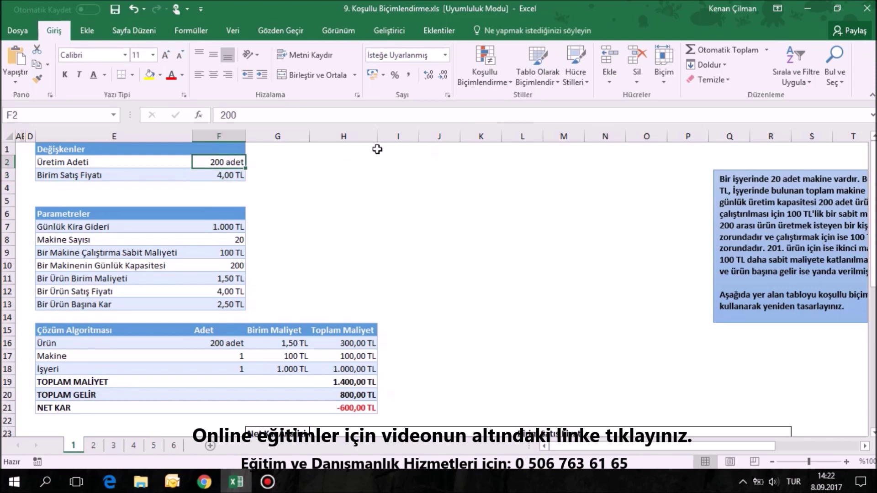
scroll(265, 174, down, 1)
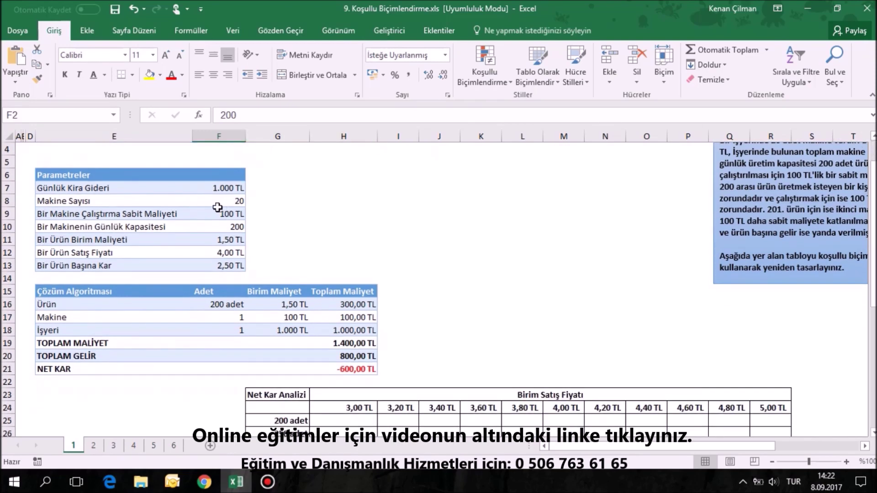
drag(56, 188, 214, 254)
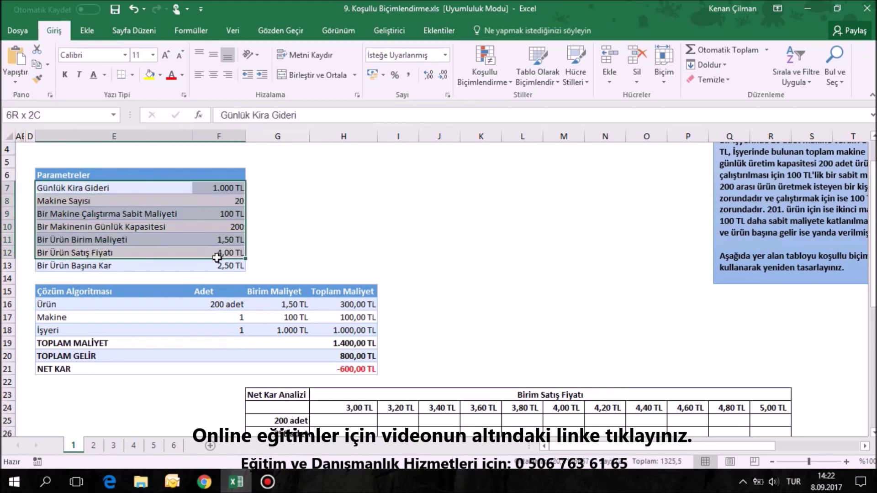
click(93, 189)
click(200, 188)
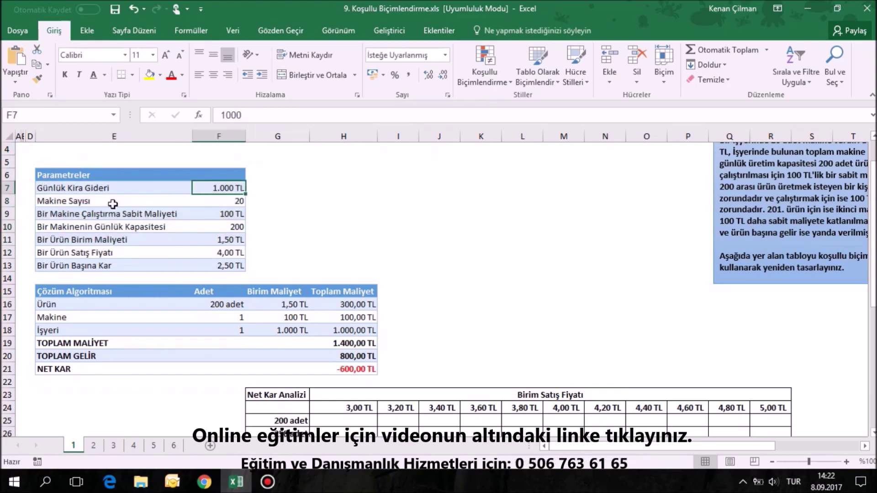
click(53, 201)
click(245, 203)
click(110, 214)
click(210, 214)
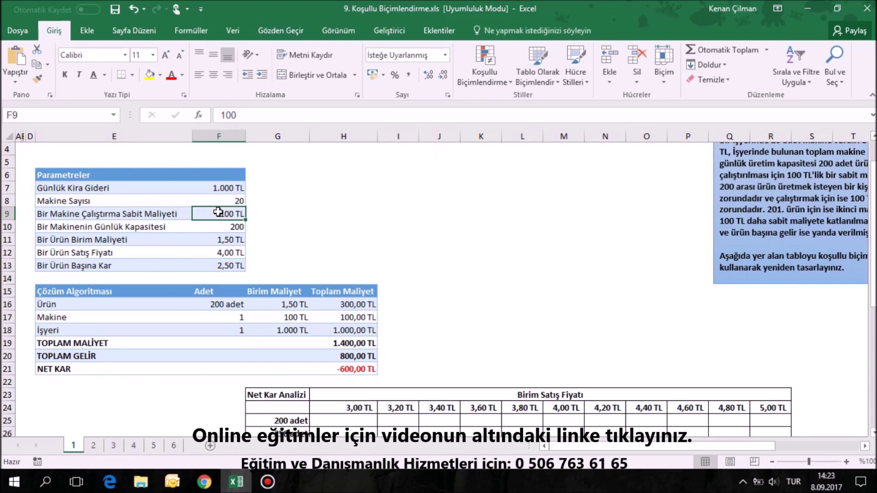
Step: Check capacity 200, unit cost 1,5, sale price F12 referencing F3, and per-unit profit =F12-F11
click(51, 226)
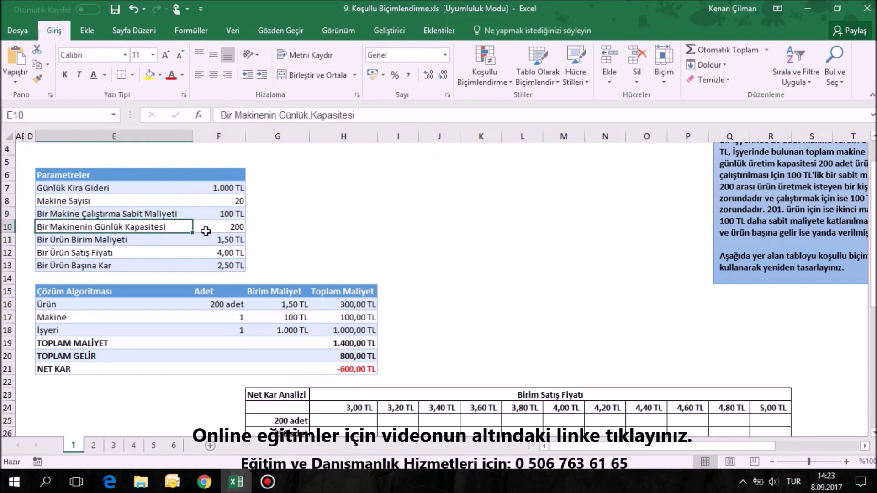
click(227, 226)
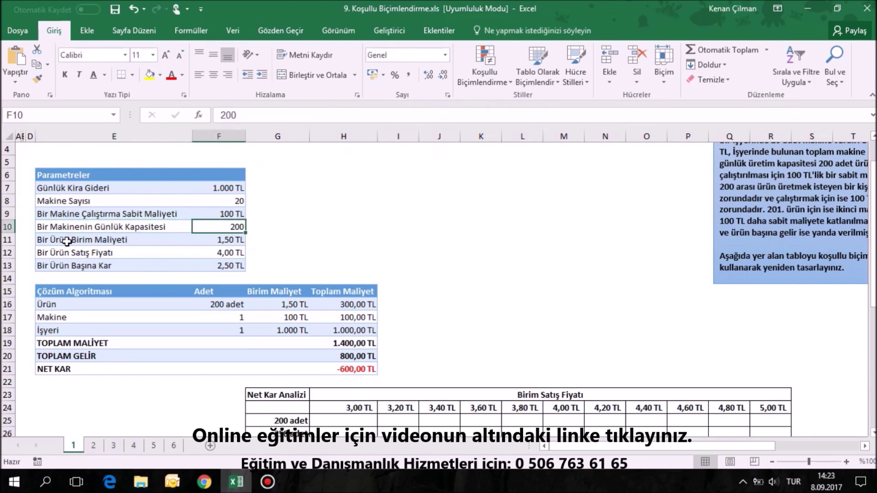
click(233, 239)
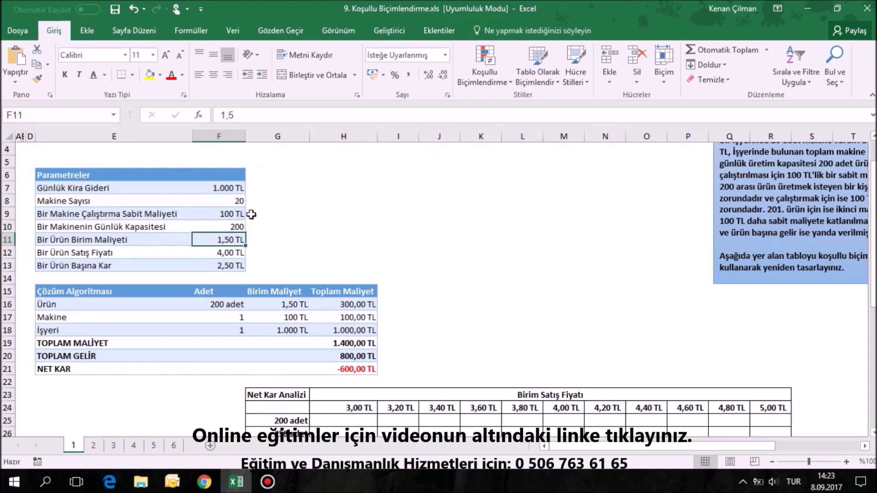
click(95, 250)
click(230, 251)
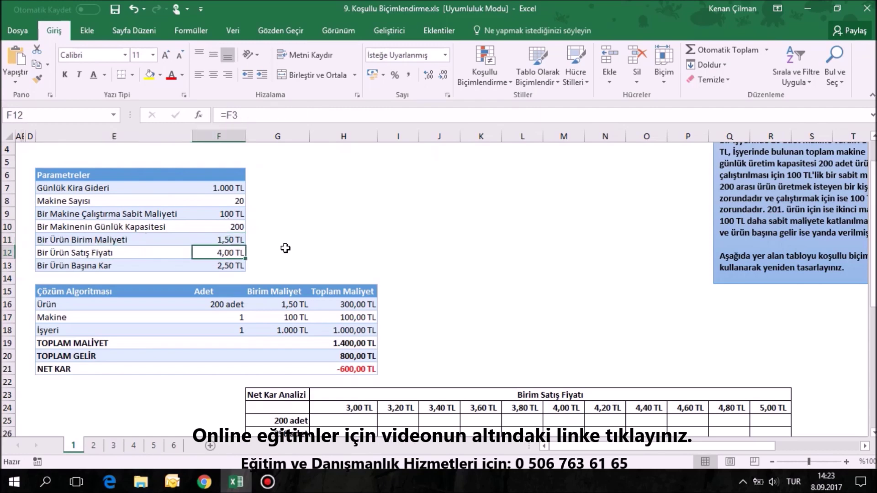
scroll(286, 248, up, 1)
click(232, 176)
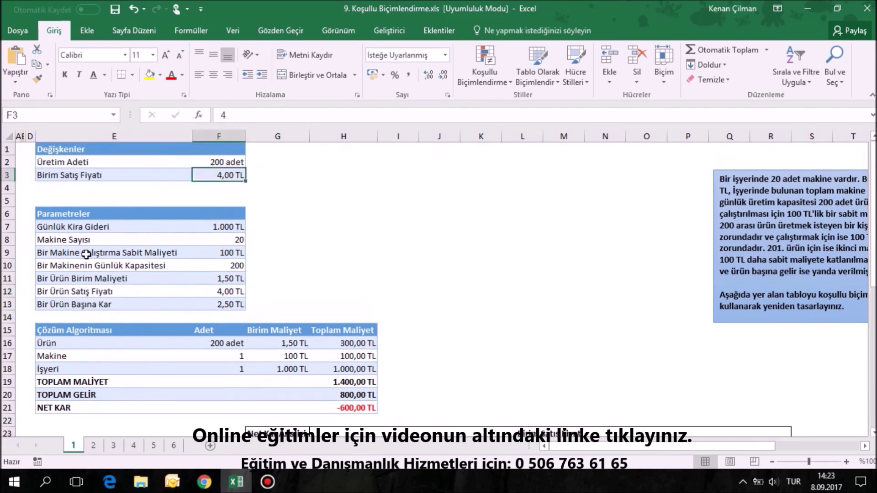
click(60, 300)
click(220, 303)
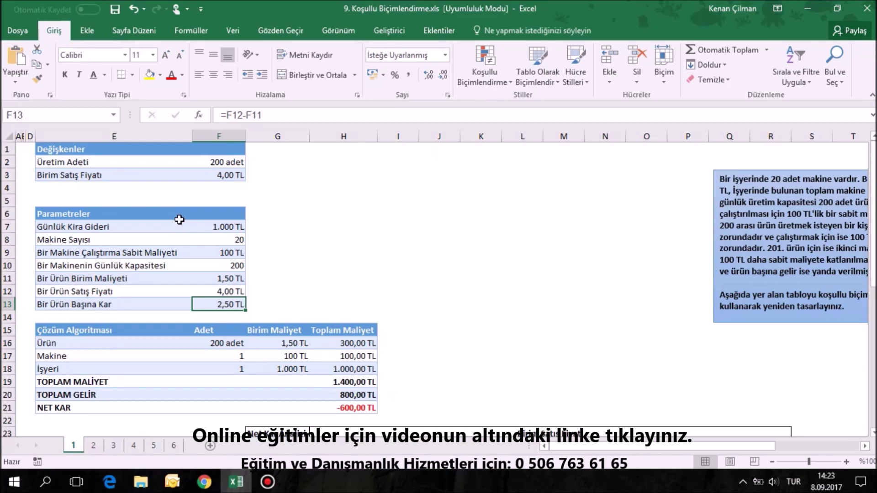
Step: Inspect the NET KAR formula =H20-H19
click(212, 163)
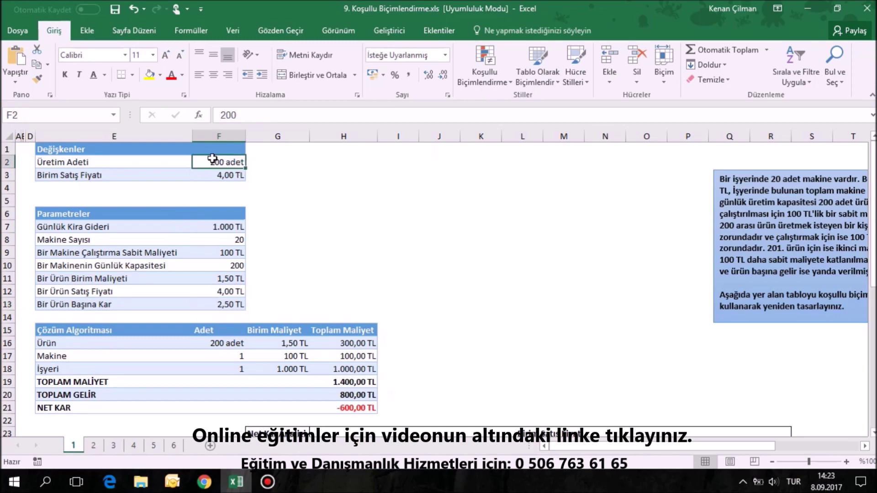
scroll(222, 228, down, 3)
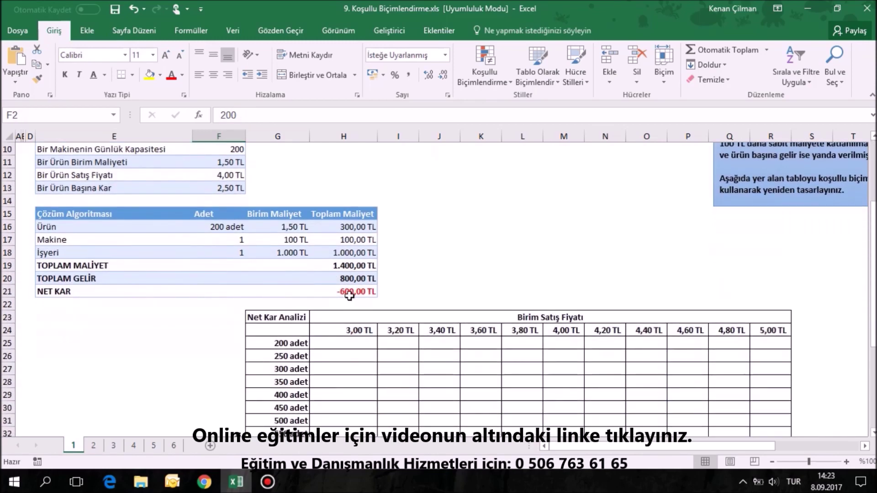
click(357, 293)
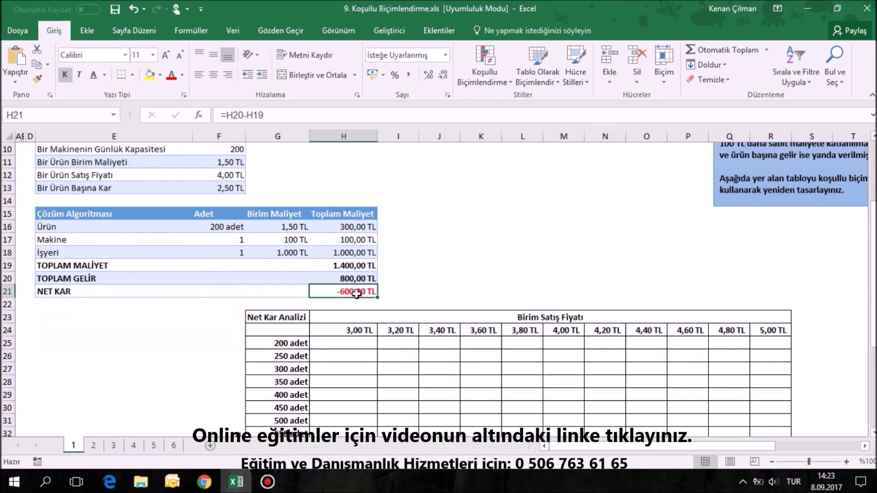
scroll(357, 293, up, 3)
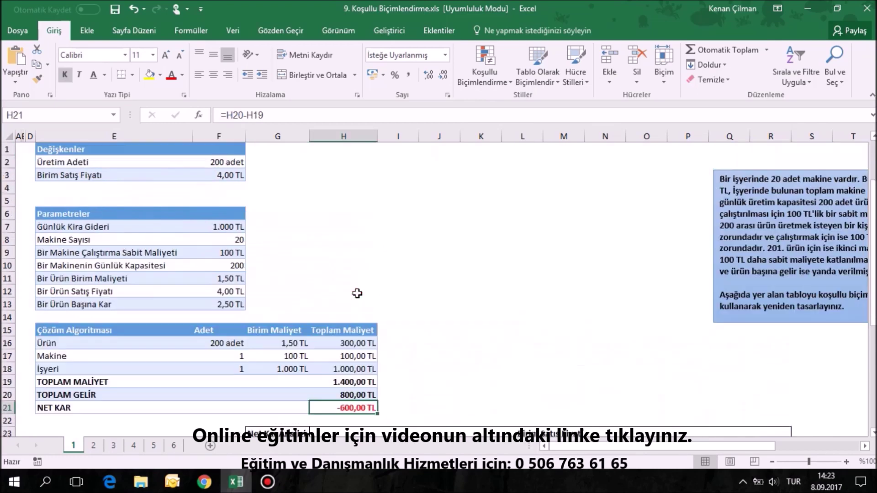
Step: Set production quantity to 100 and review the product and machine cost formulas
click(226, 163)
text(1)
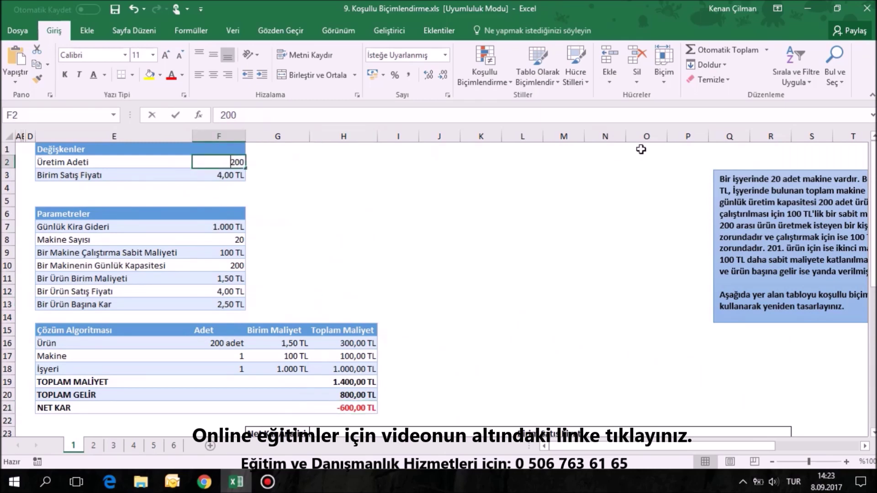
text(0)
key(Return)
click(212, 343)
click(53, 344)
click(212, 342)
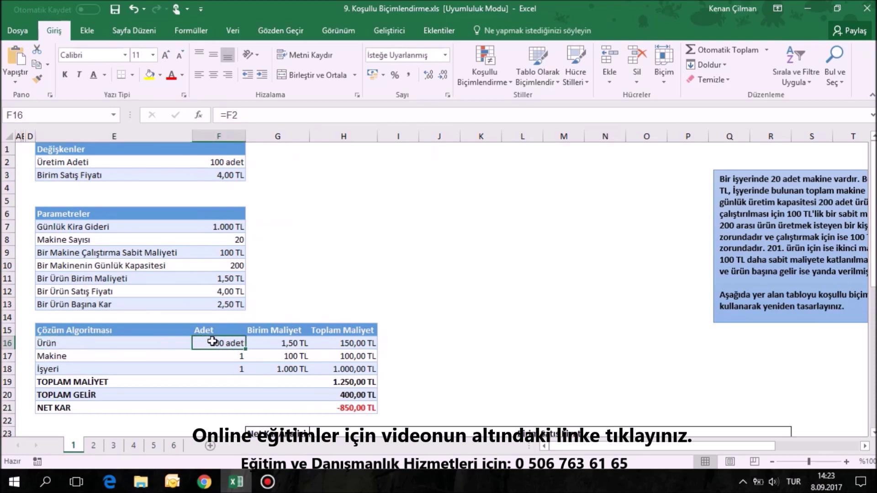
click(263, 342)
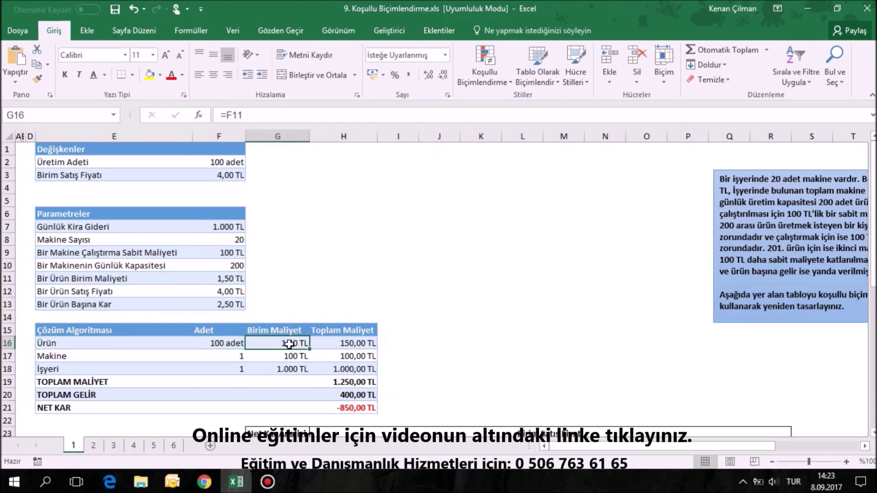
click(352, 343)
click(64, 355)
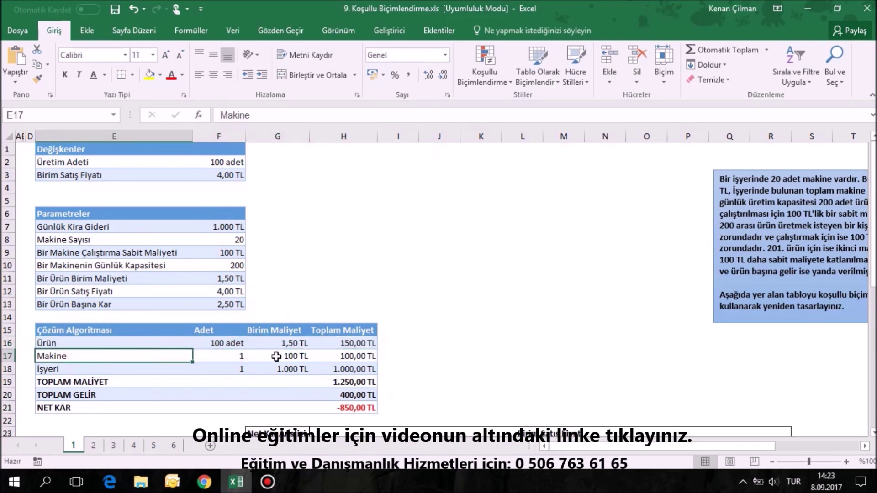
click(230, 360)
click(360, 356)
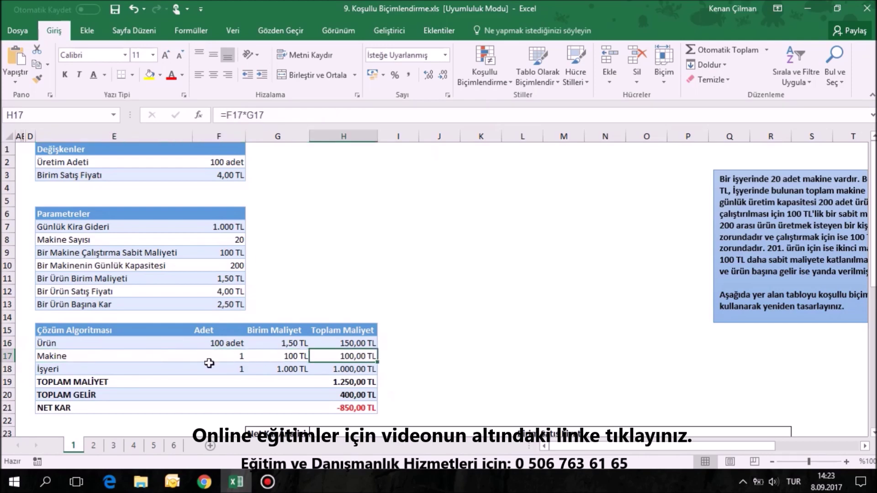
Step: Review the İşyeri row, the TOPLAM MALİYET sum and the total revenue formula
click(60, 373)
click(229, 367)
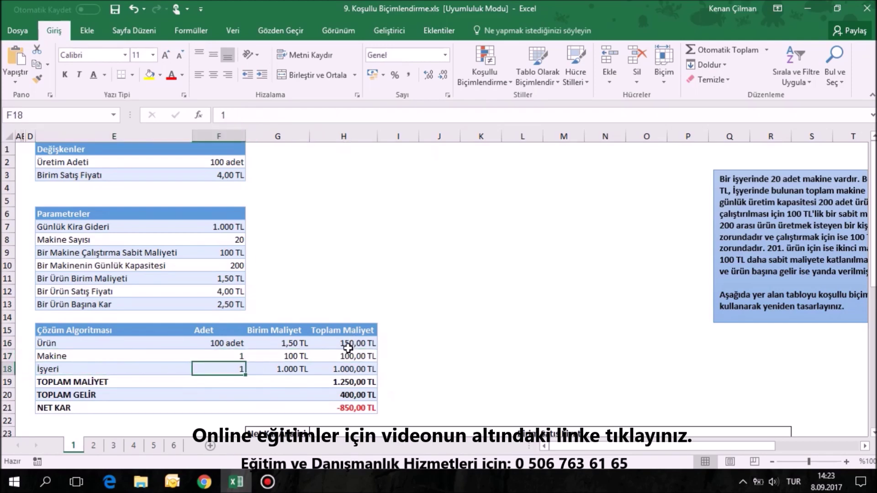
click(291, 370)
click(364, 366)
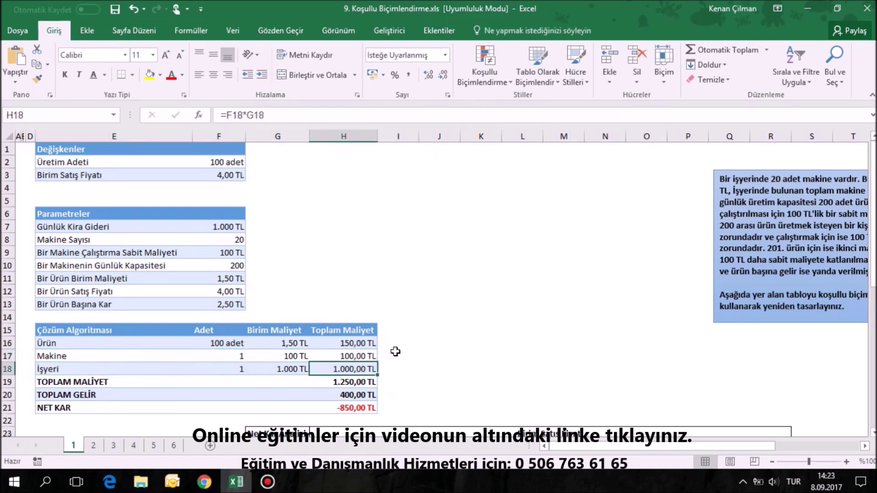
click(93, 381)
click(350, 385)
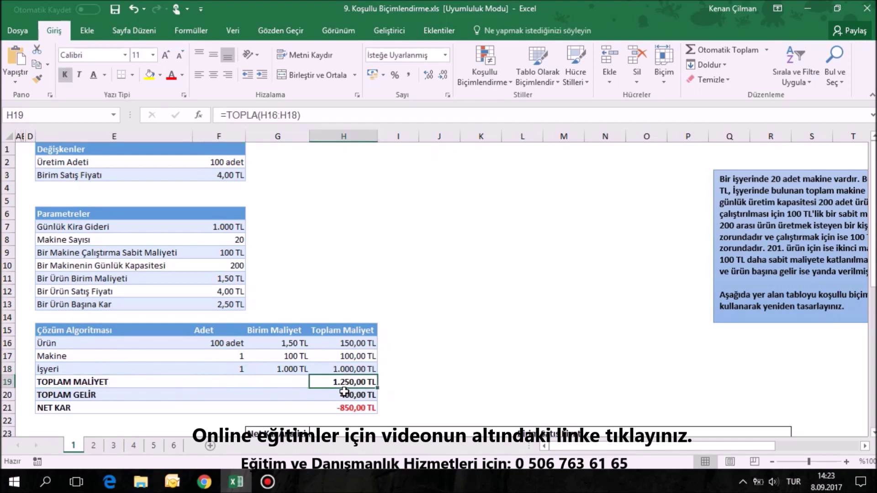
double_click(326, 393)
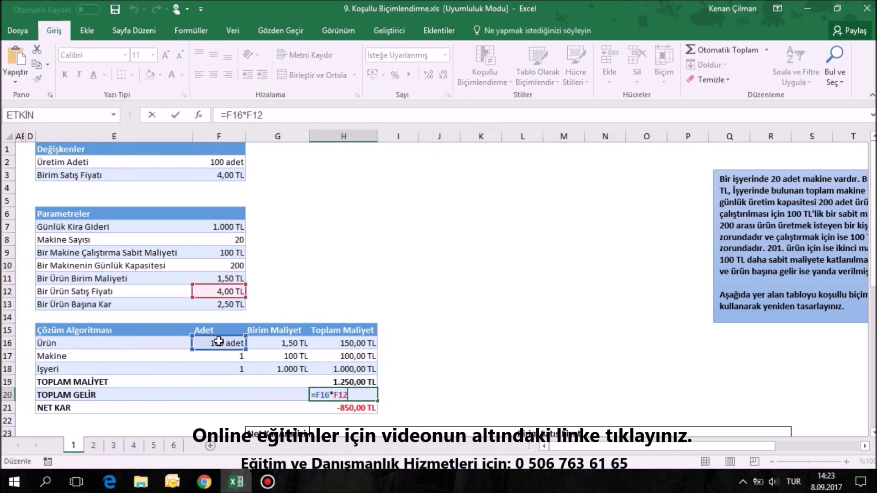
key(Return)
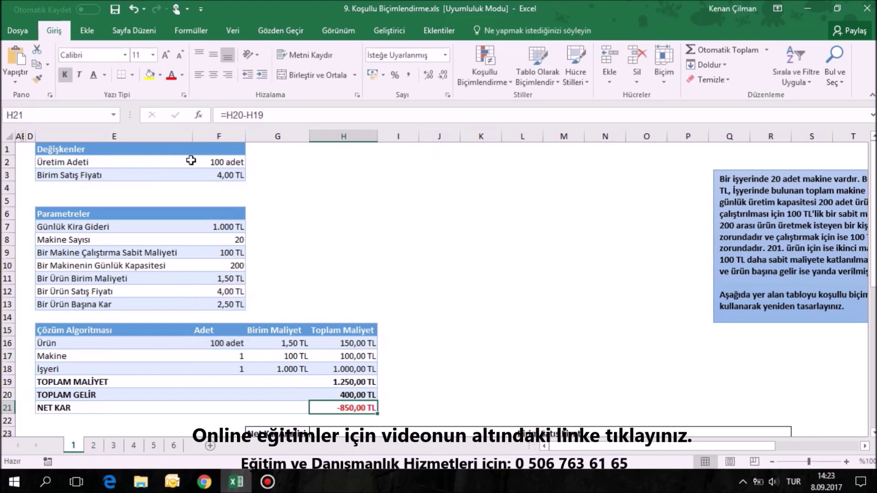
Step: Change production quantity in F2 to 200, then to 201
click(210, 163)
text(200)
key(Return)
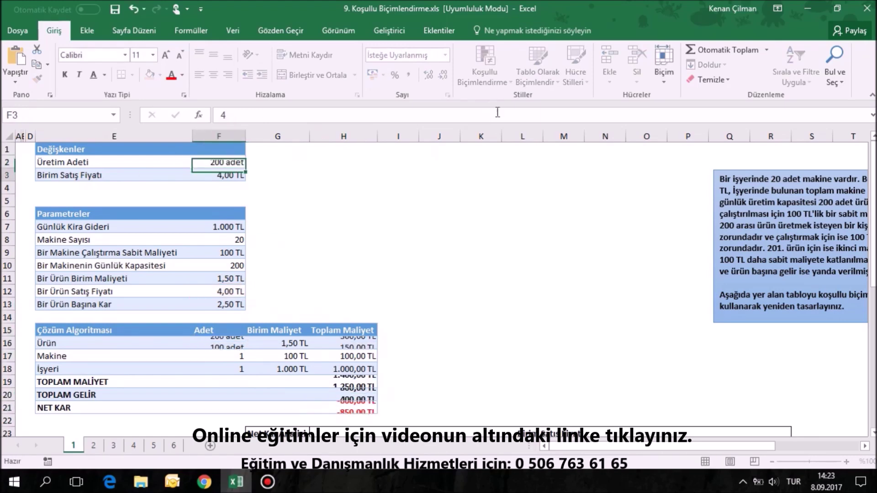
click(224, 162)
text(201)
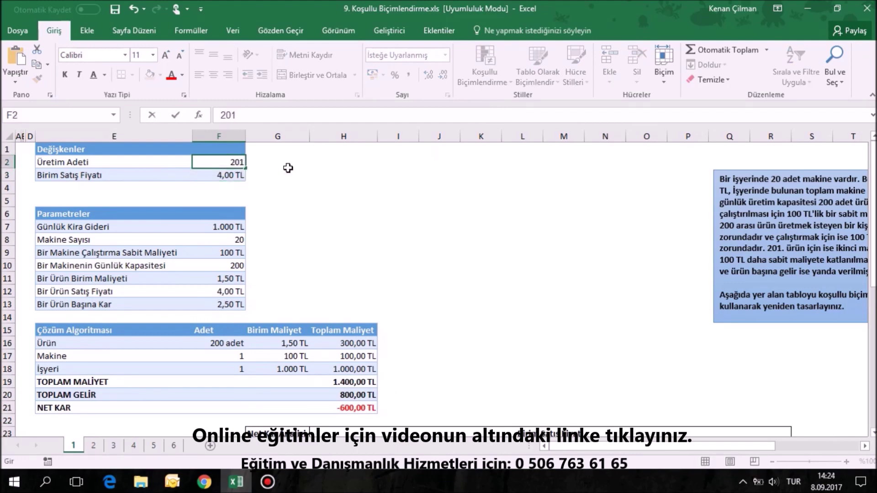
key(Return)
Step: Confirm a second machine is added and net profit drops to -697,50 TL
click(230, 356)
click(345, 355)
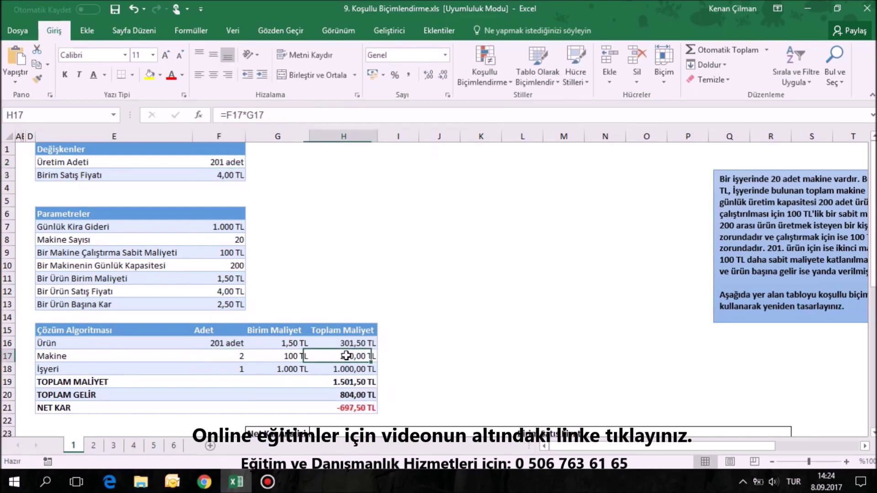
click(361, 407)
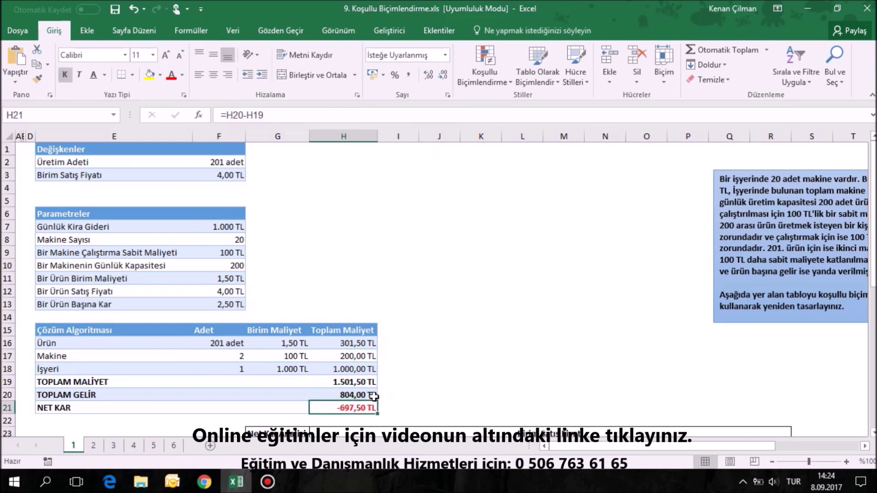
scroll(374, 396, down, 2)
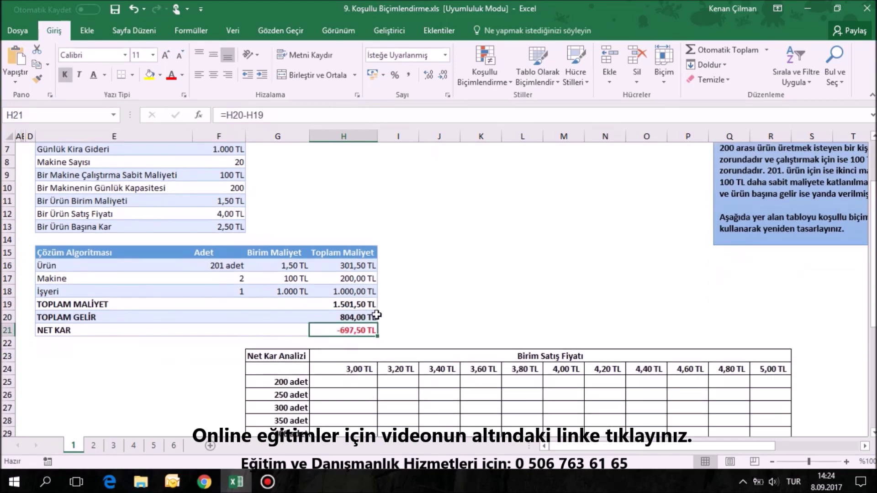
scroll(246, 251, up, 2)
click(178, 215)
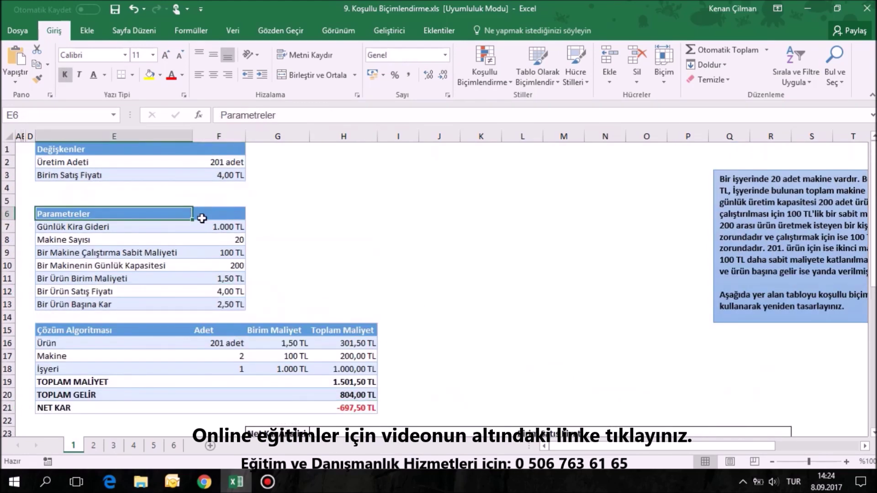
click(57, 409)
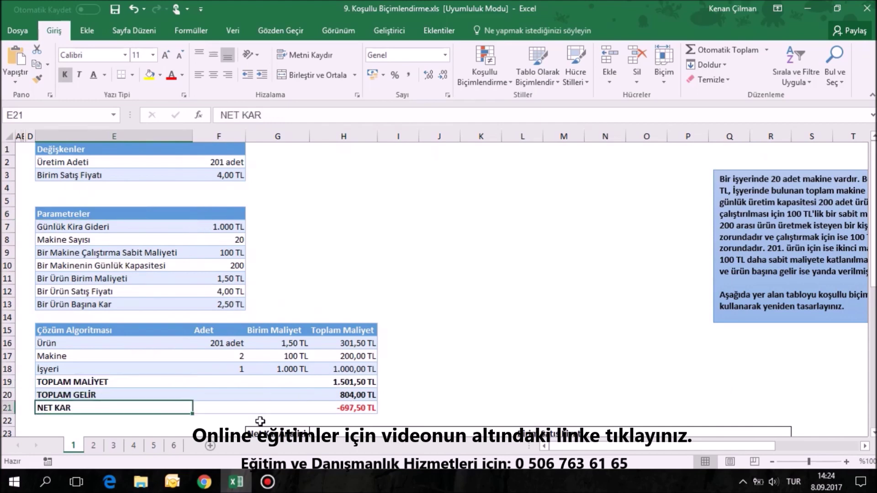
click(353, 408)
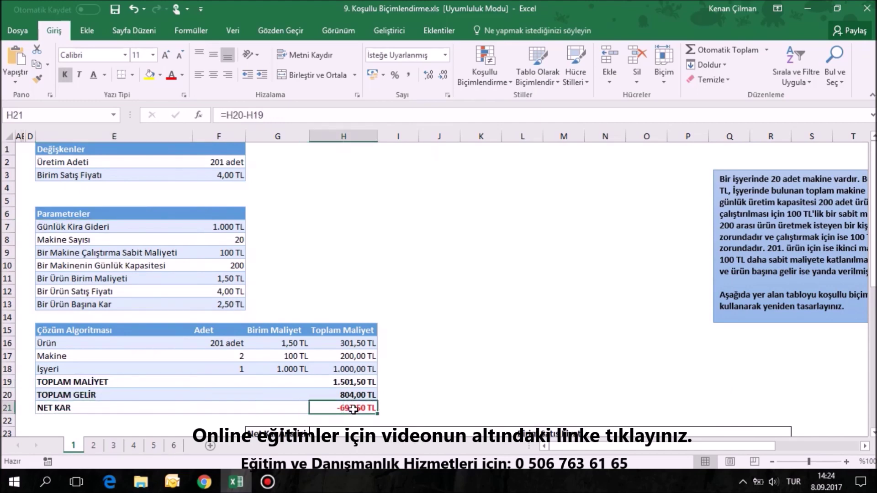
click(114, 163)
click(219, 162)
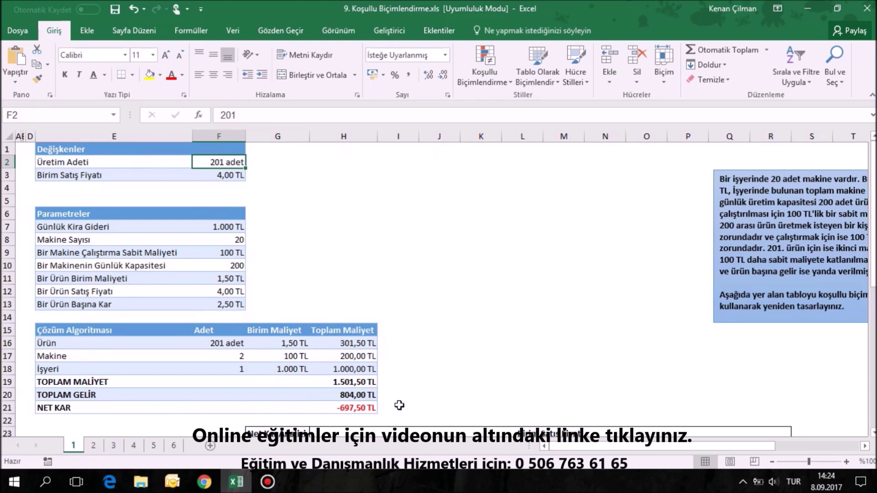
click(506, 304)
click(231, 32)
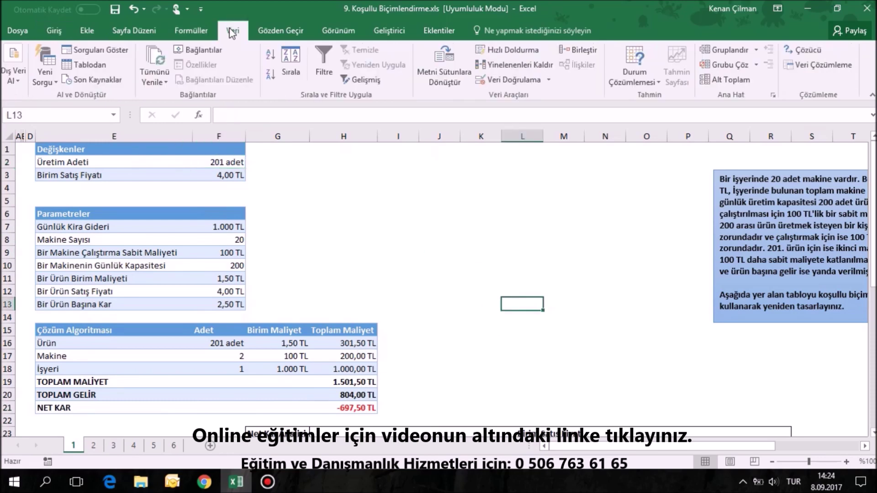
Step: Goal Seek net profit H21 to 0 by changing F2, reaching break-even at 520 units
click(623, 64)
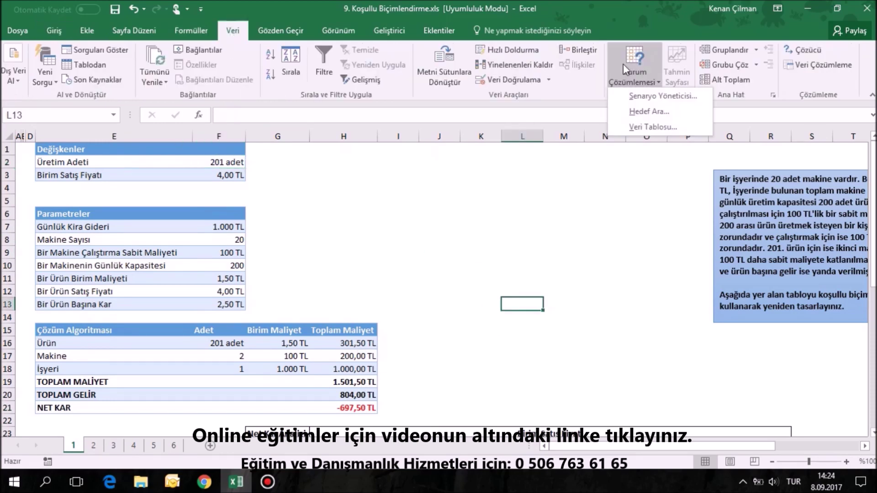
click(650, 112)
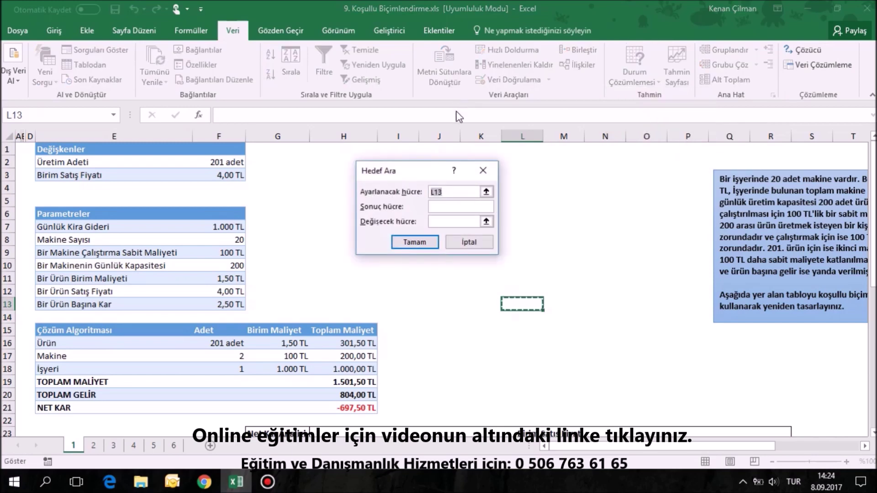
drag(428, 174, 365, 170)
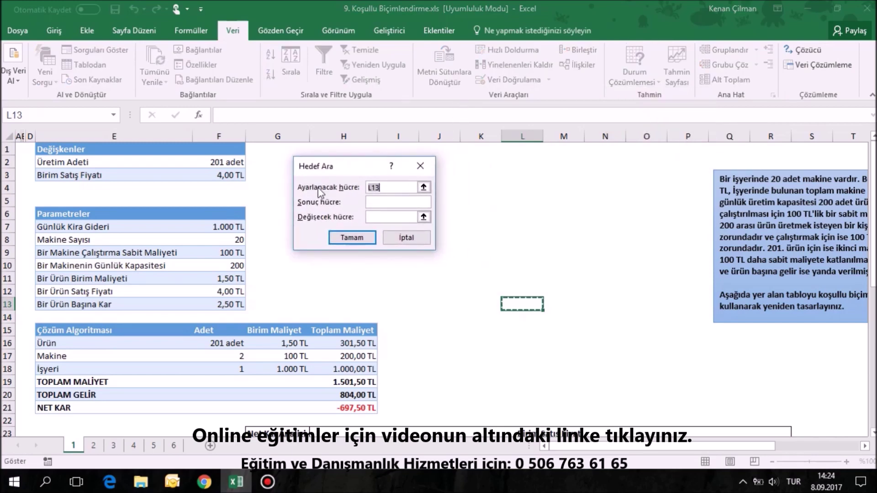
click(357, 411)
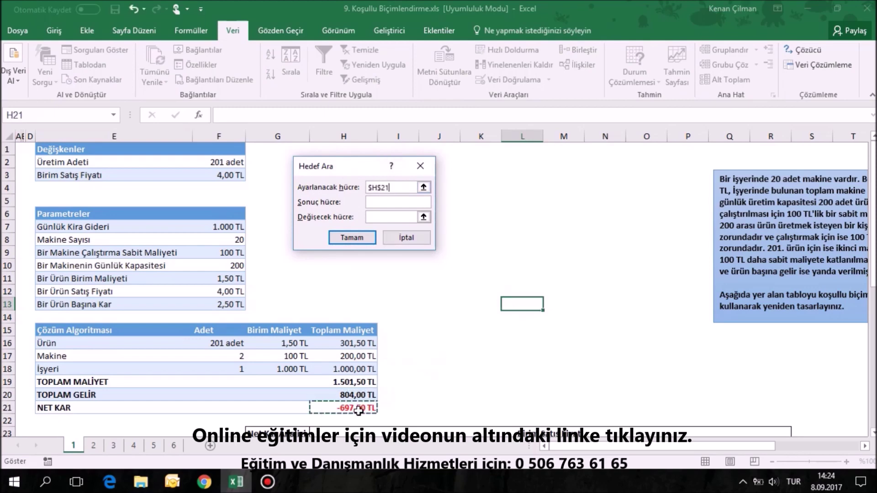
click(368, 204)
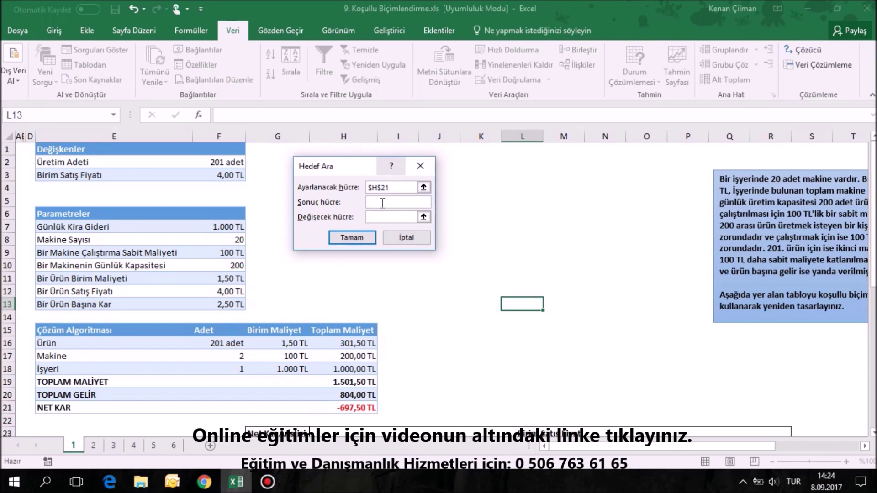
text(0)
click(380, 221)
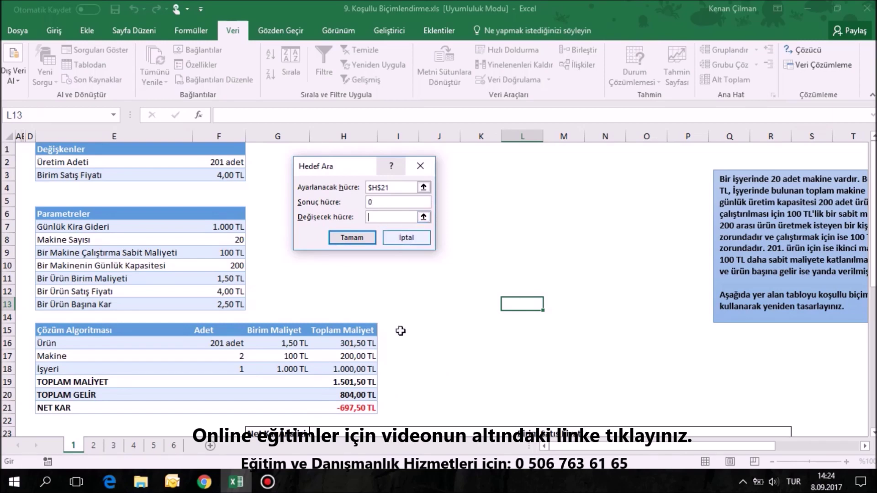
click(217, 164)
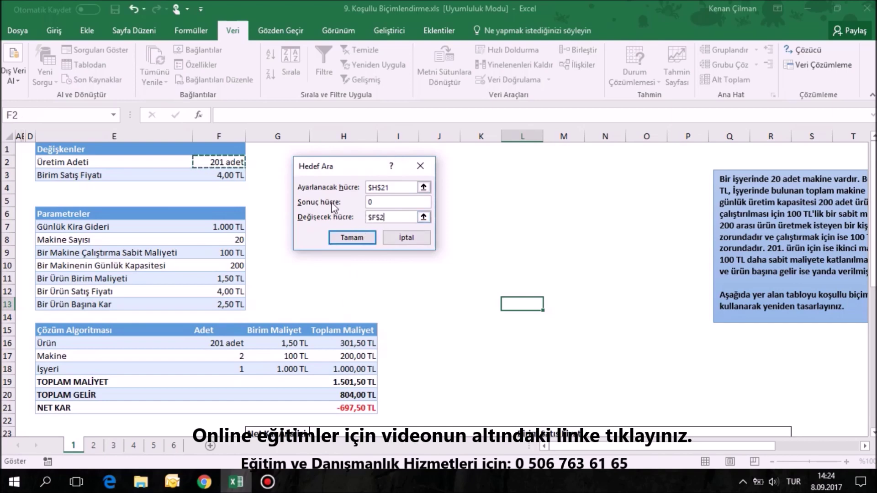
click(394, 188)
click(384, 204)
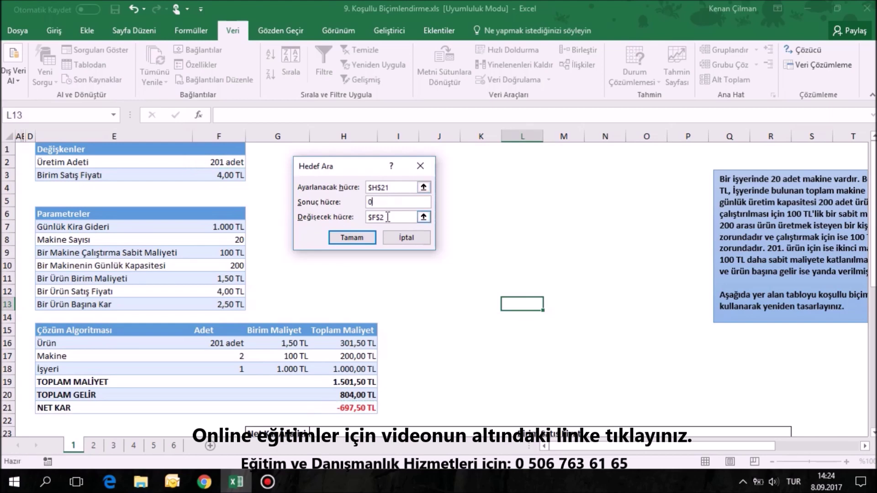
click(361, 239)
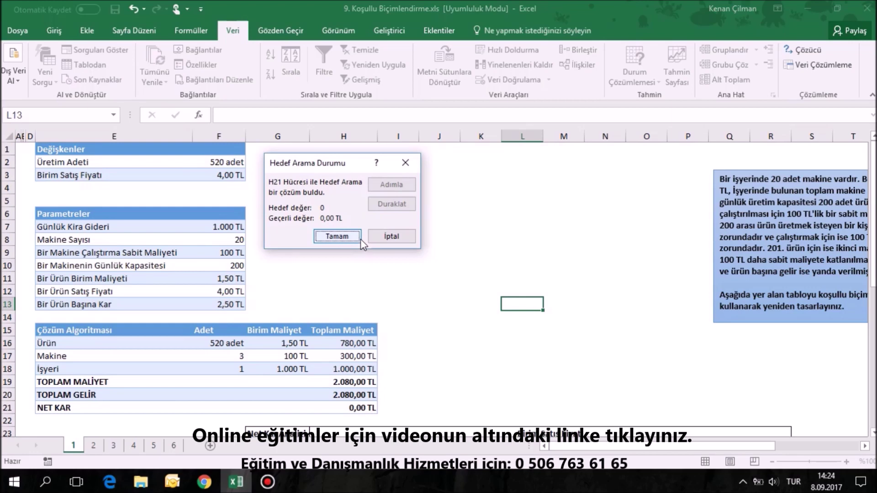
click(215, 164)
click(355, 408)
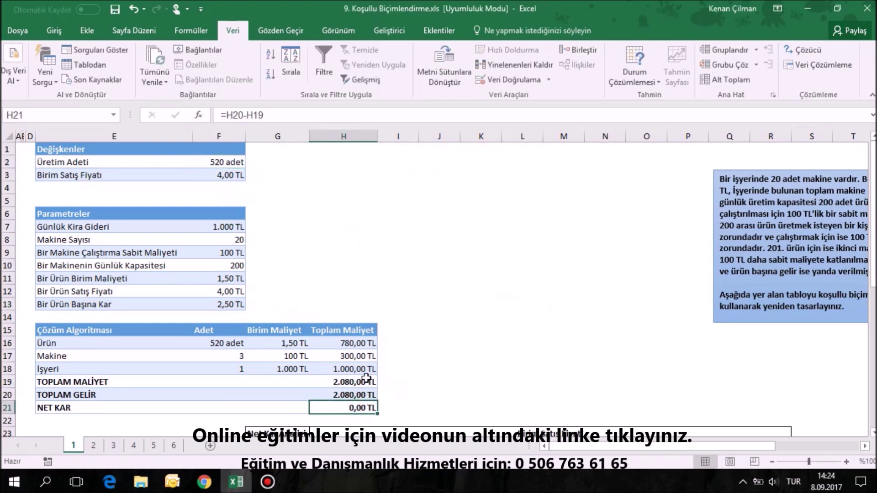
Step: Goal Seek H21 to 200 by changing $F$2, giving 600 units and 200,00 TL profit
click(617, 89)
click(637, 112)
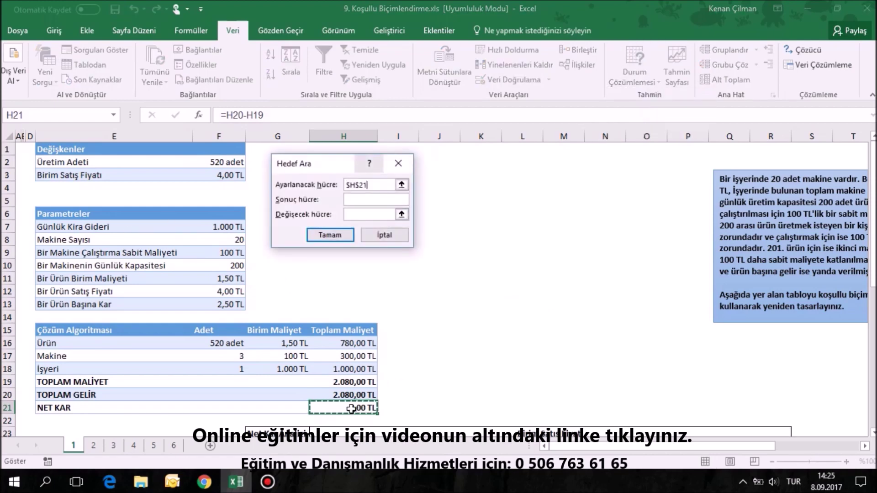
click(359, 199)
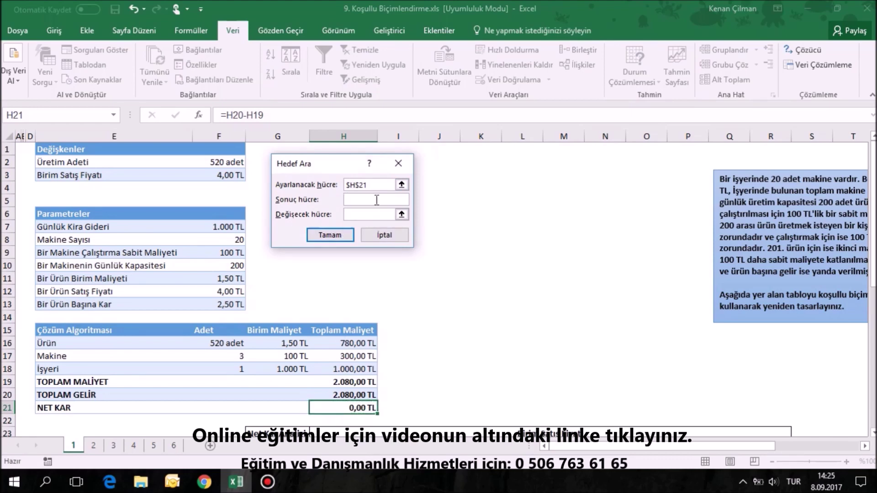
text(200)
click(375, 218)
click(227, 161)
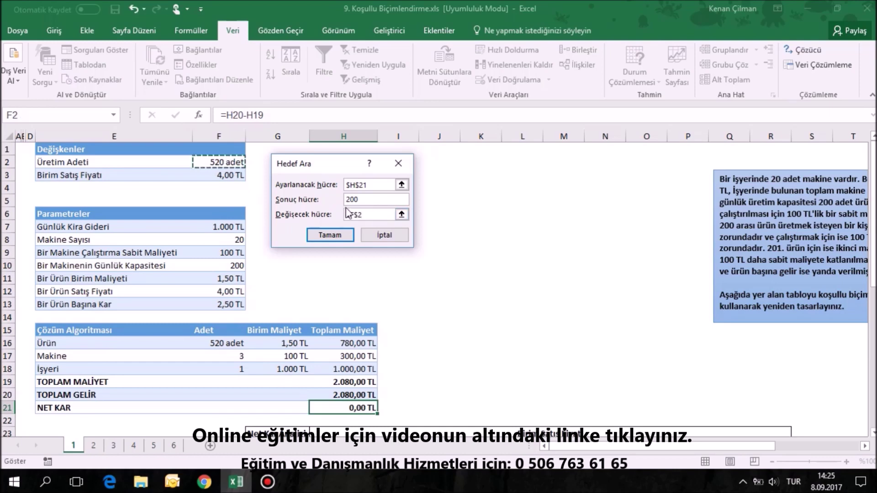
click(337, 235)
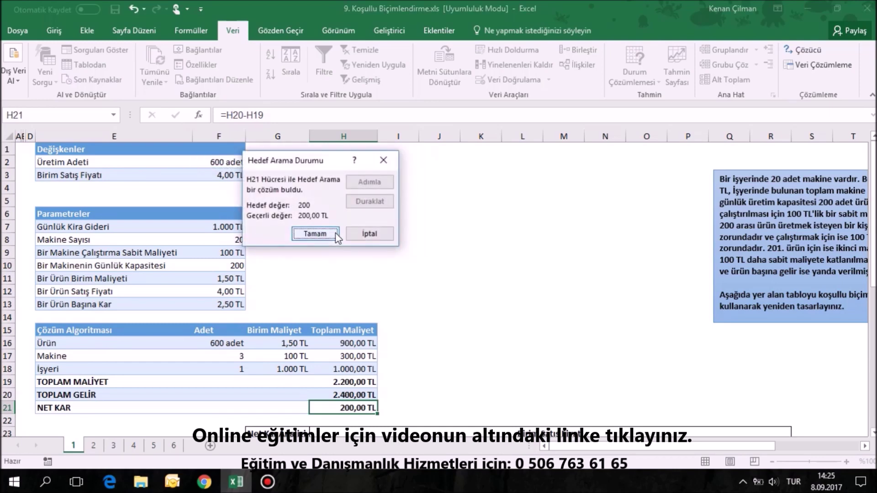
click(328, 235)
click(217, 162)
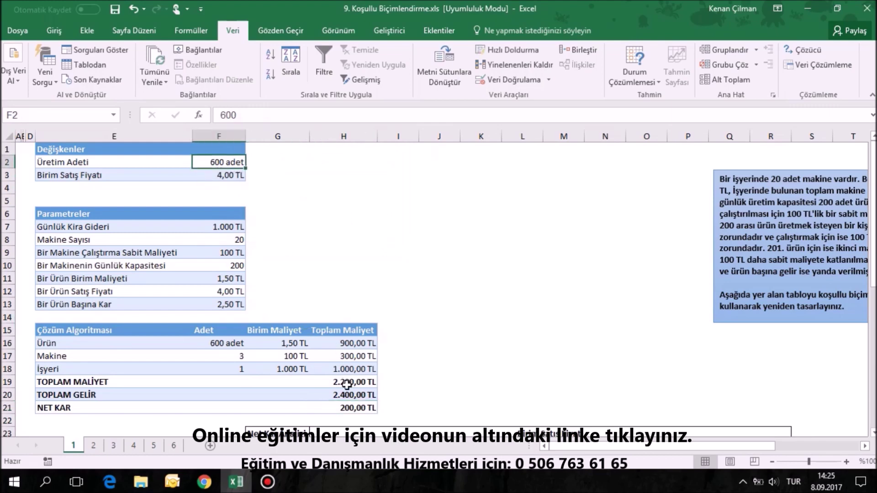
click(352, 408)
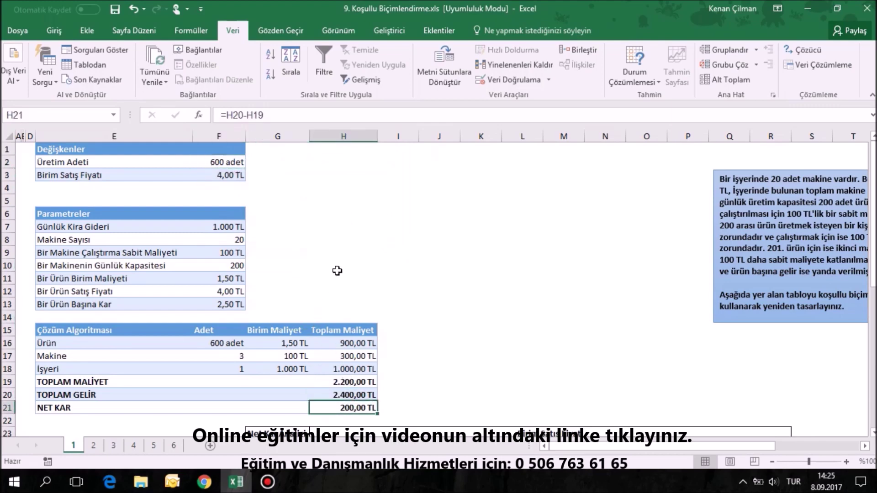
scroll(375, 263, down, 2)
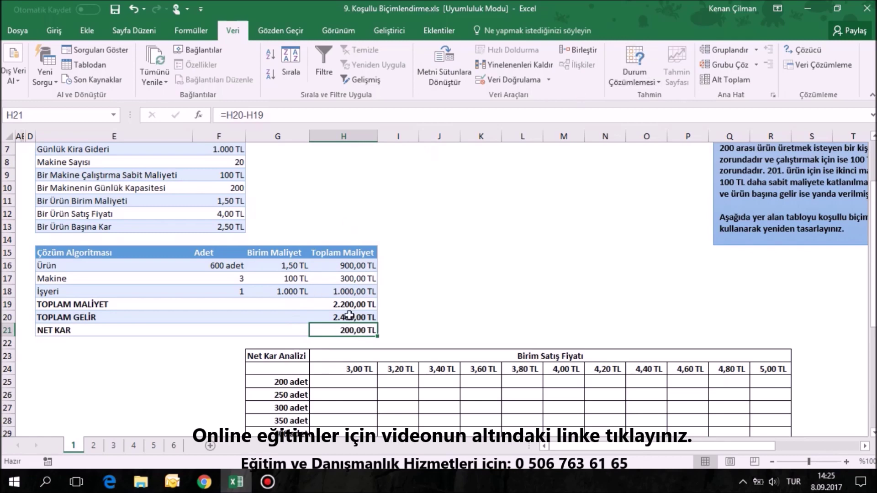
scroll(218, 197, up, 2)
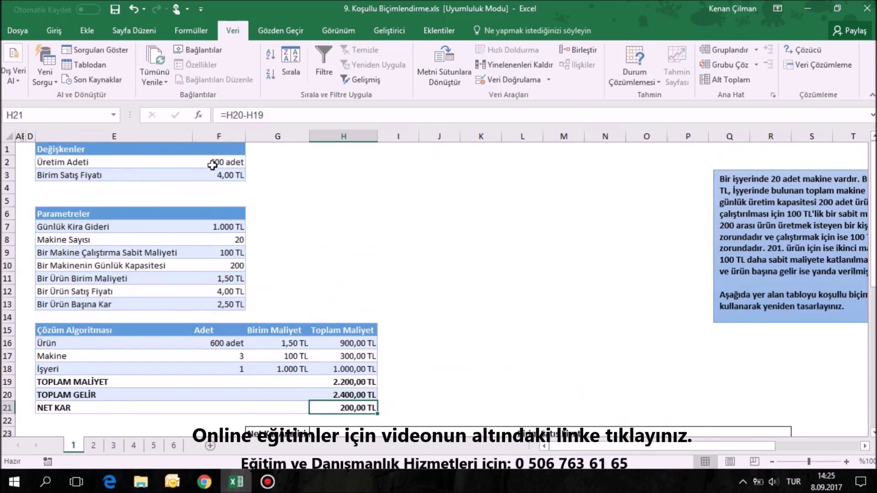
click(211, 165)
click(402, 242)
scroll(402, 244, down, 2)
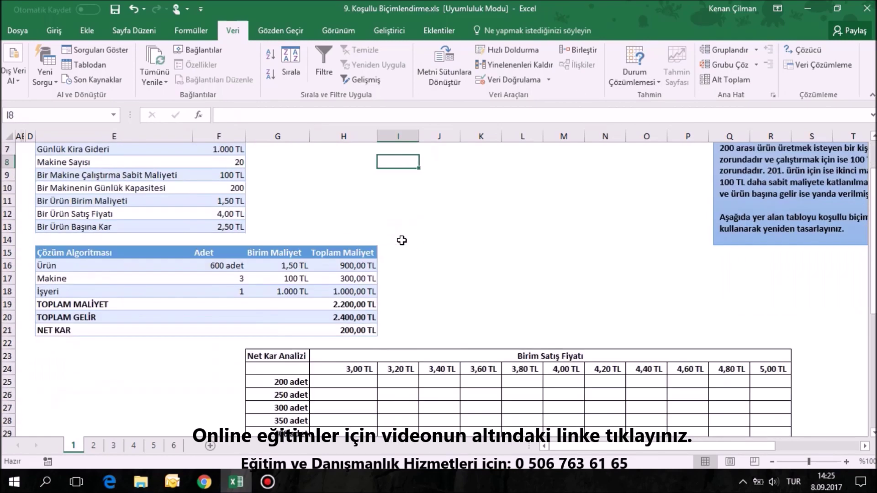
scroll(398, 235, down, 1)
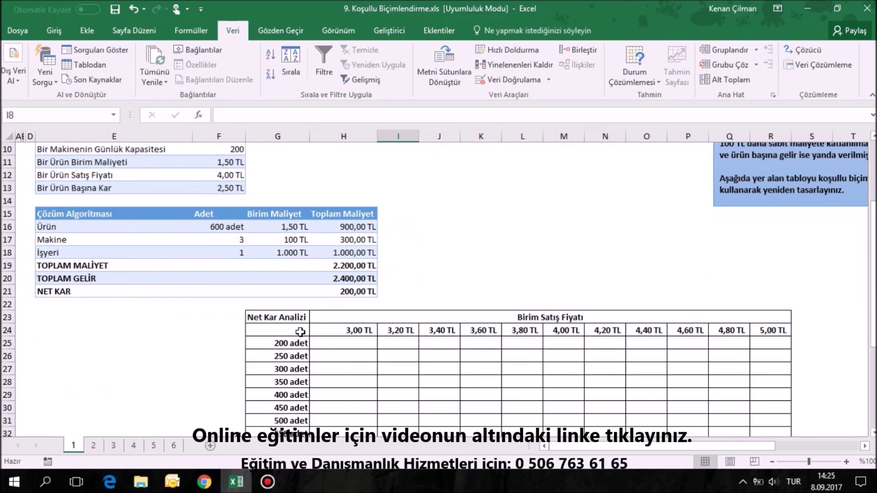
click(277, 330)
scroll(275, 326, down, 1)
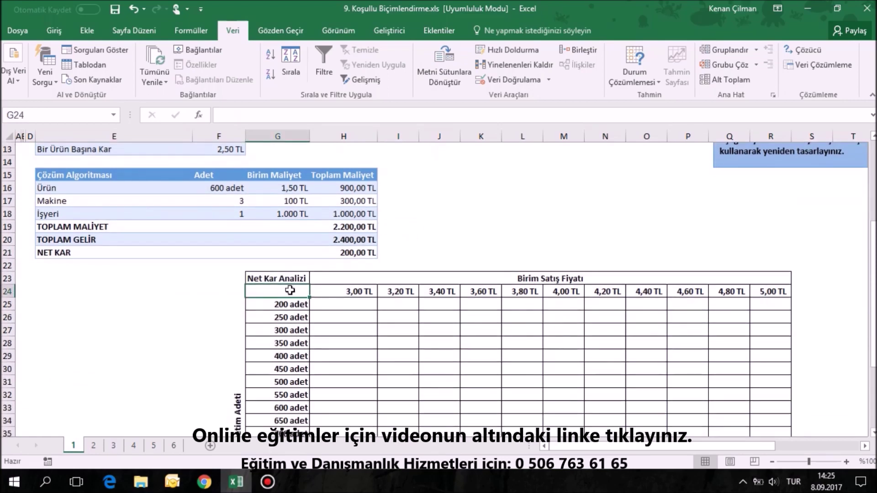
scroll(290, 290, down, 2)
click(292, 226)
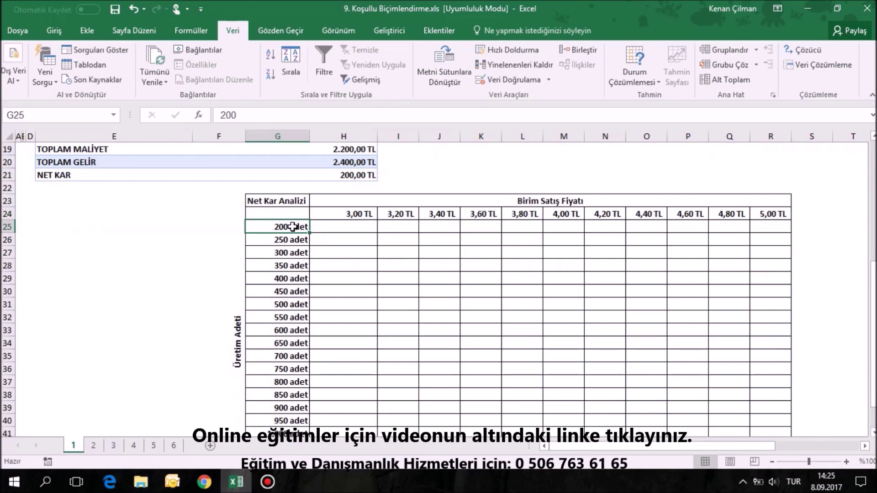
click(348, 213)
click(283, 226)
click(346, 228)
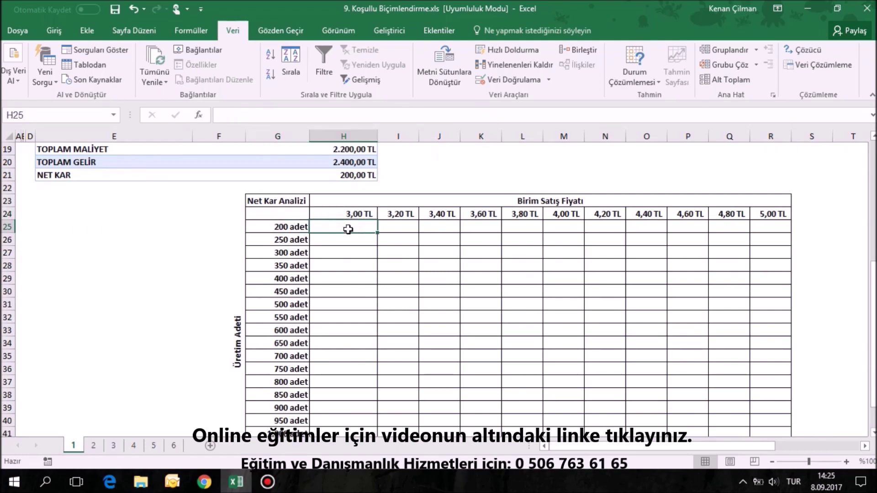
click(288, 240)
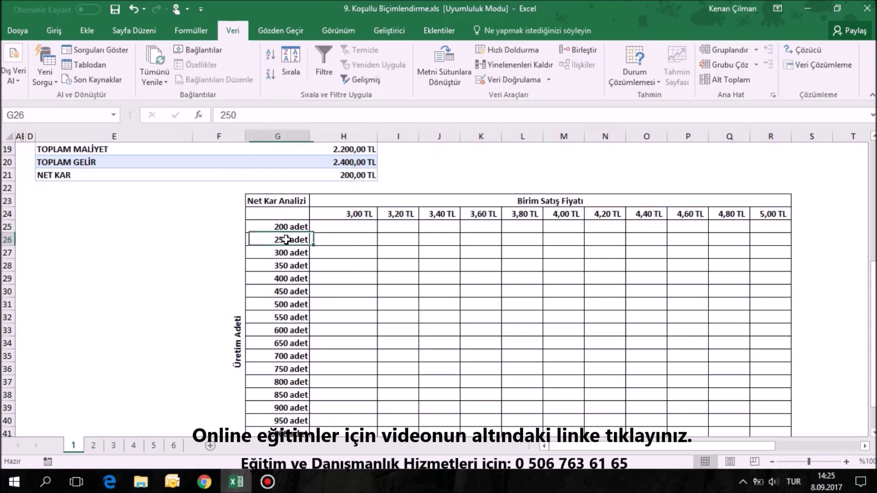
Step: Inspect the empty Net Kar Analizi grid and its 3,00 TL price heading
click(353, 210)
click(350, 237)
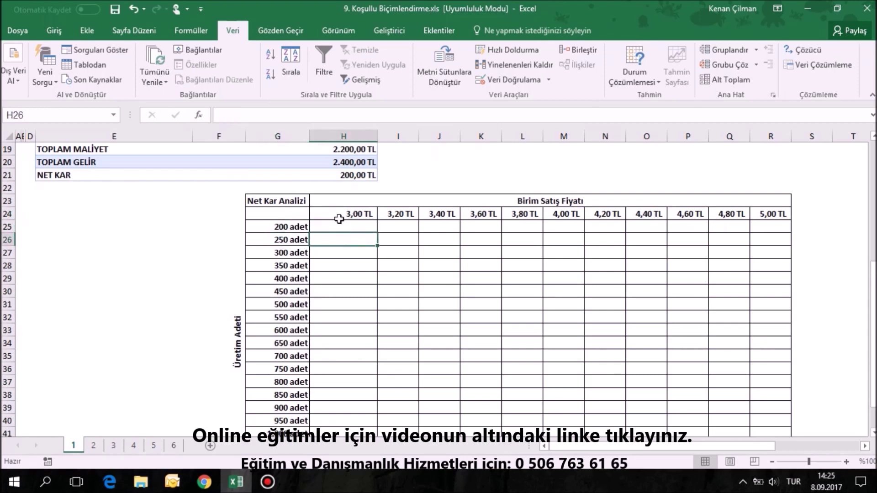
drag(338, 223, 759, 432)
scroll(423, 359, up, 4)
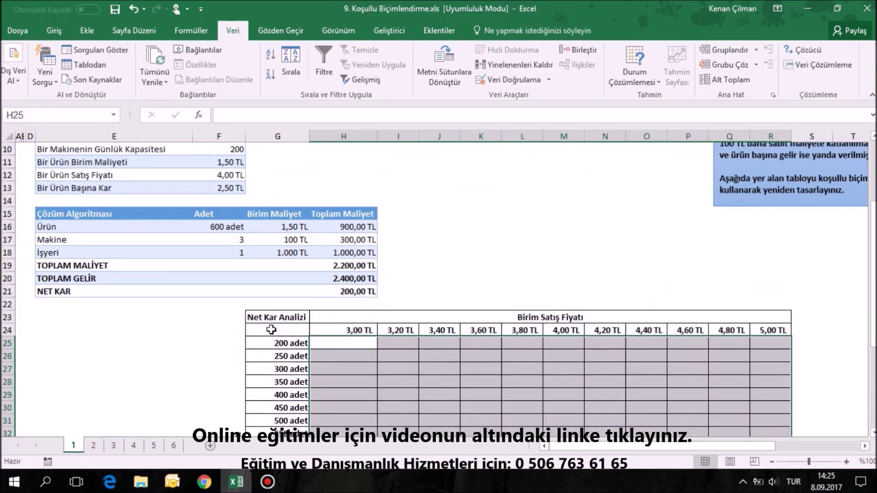
drag(281, 366, 274, 329)
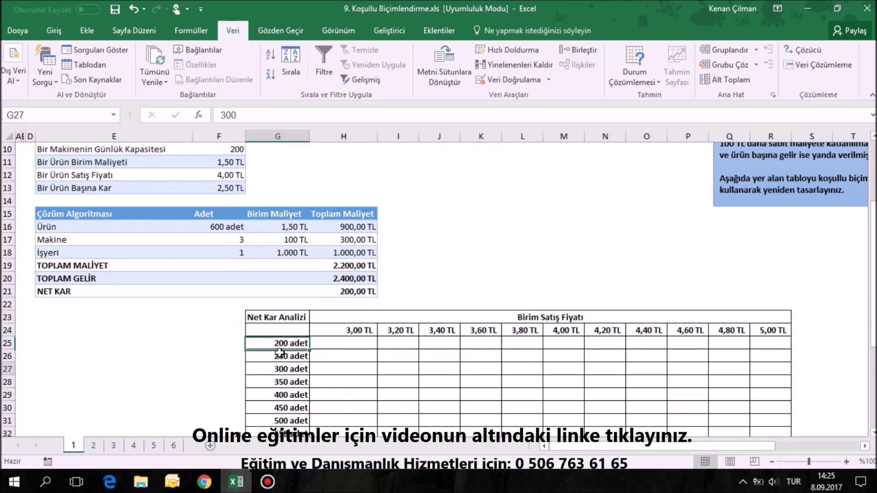
Step: Enter =H21 in corner cell G24 so it displays 200,00 TL
drag(288, 332, 286, 332)
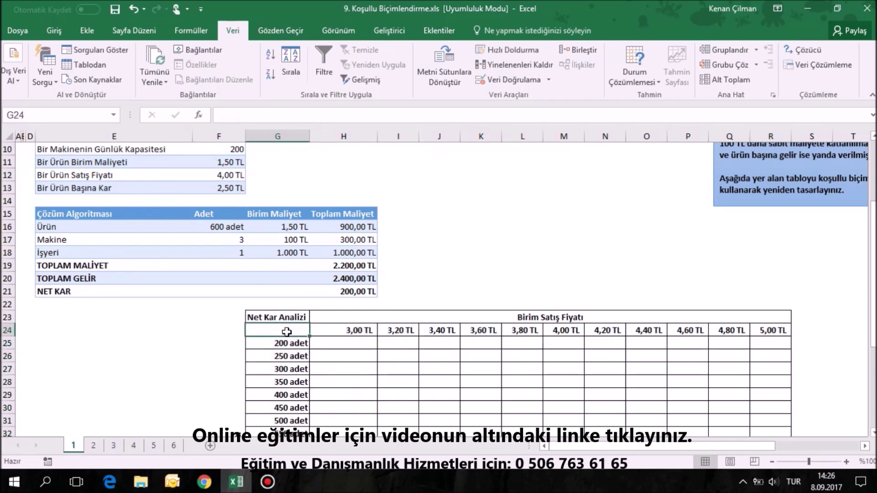
text(=)
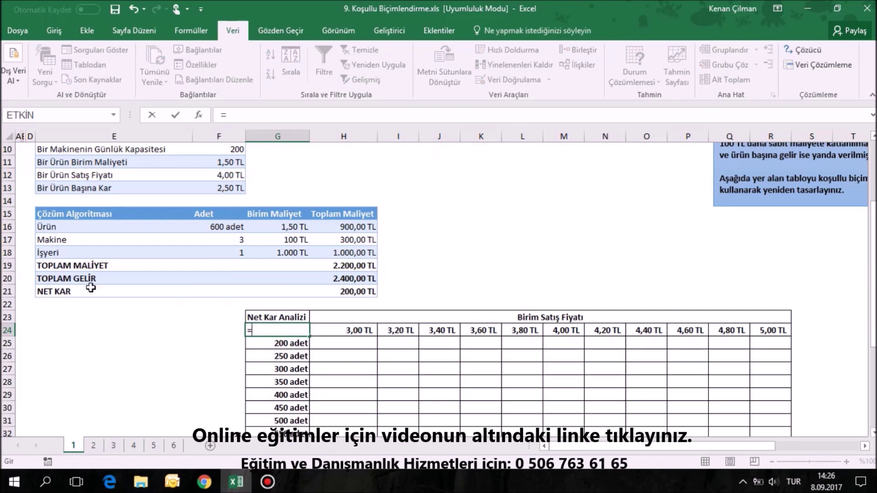
click(373, 290)
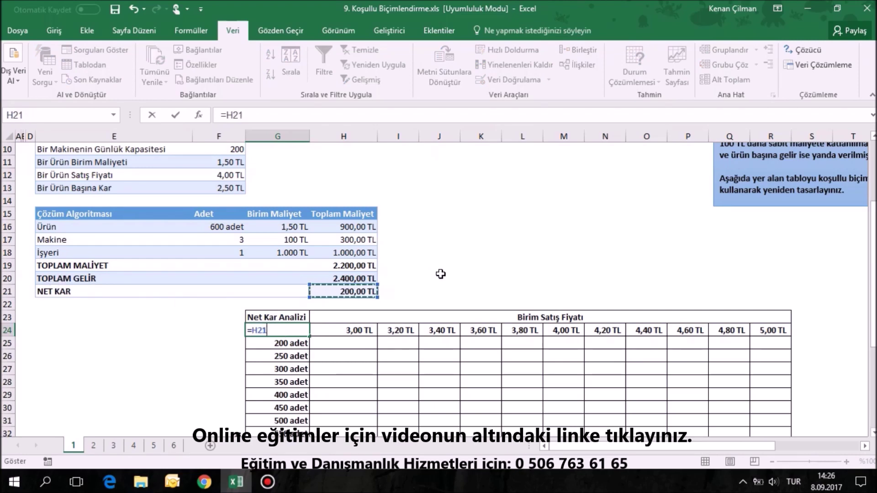
key(Return)
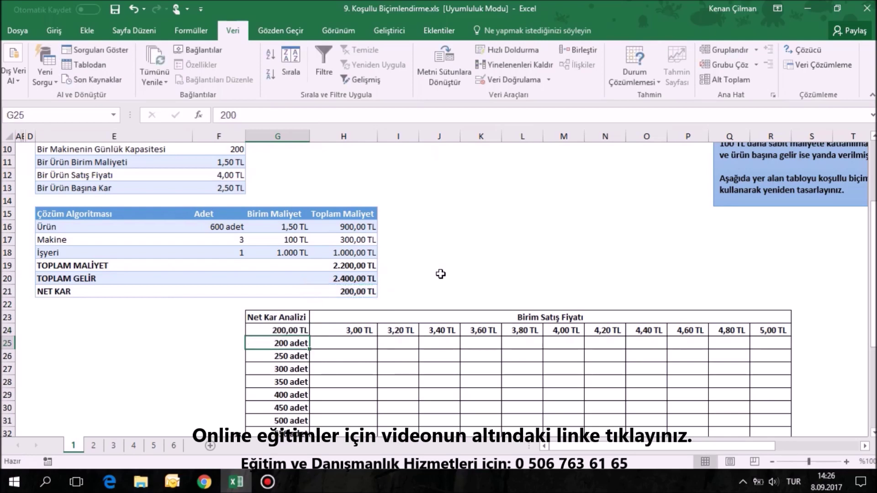
click(265, 330)
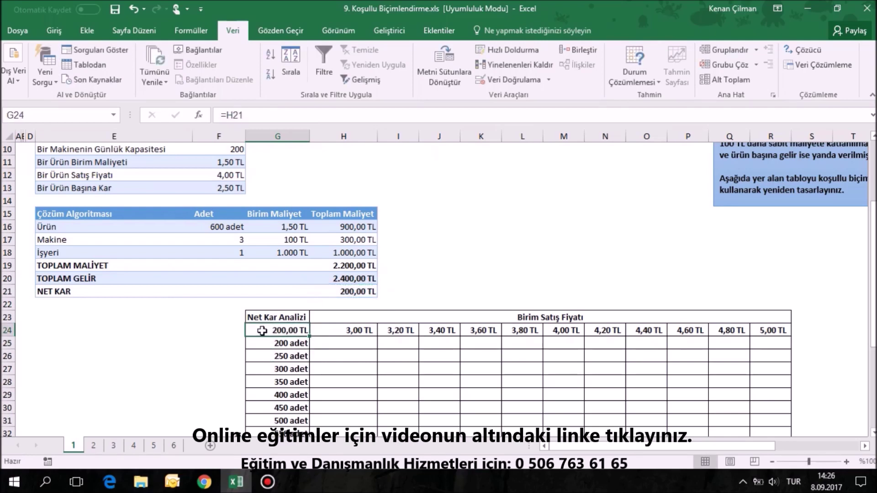
mouse_move(279, 328)
mouse_down()
mouse_move(765, 431)
mouse_move(764, 417)
mouse_up()
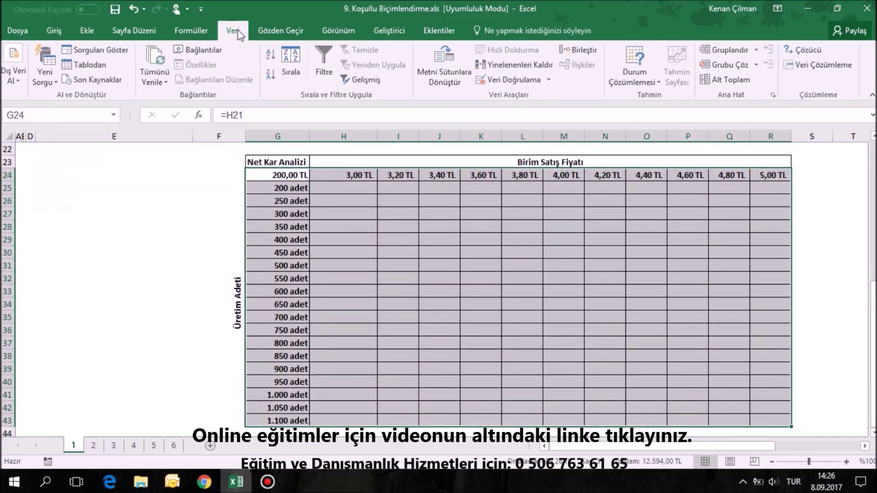
Step: Create a data table with row input cell F3 and column input cell F2
click(624, 72)
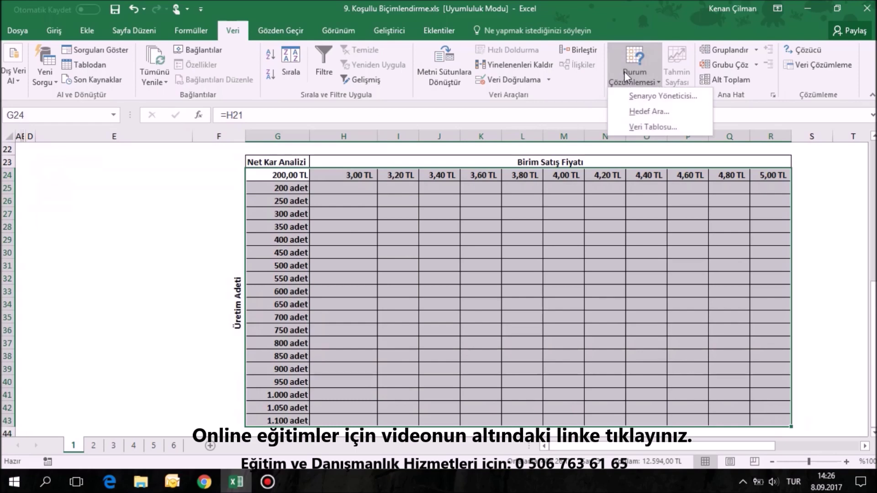
click(646, 127)
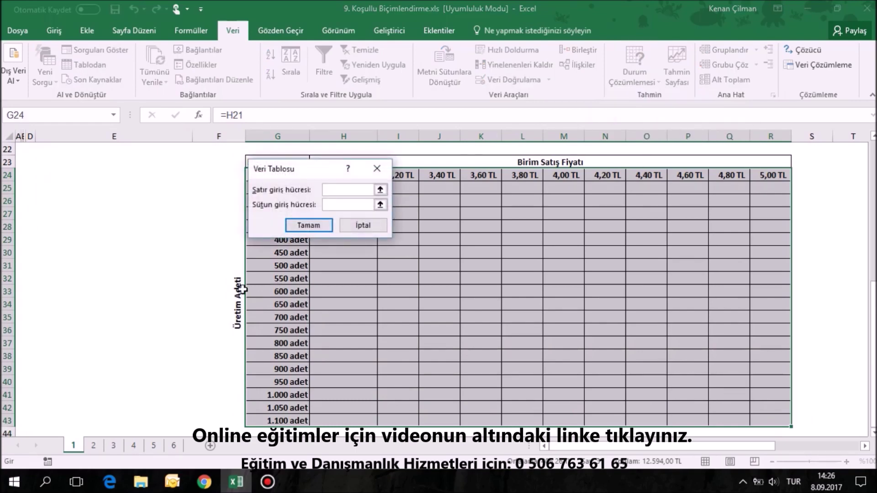
scroll(190, 289, up, 2)
drag(303, 171, 419, 158)
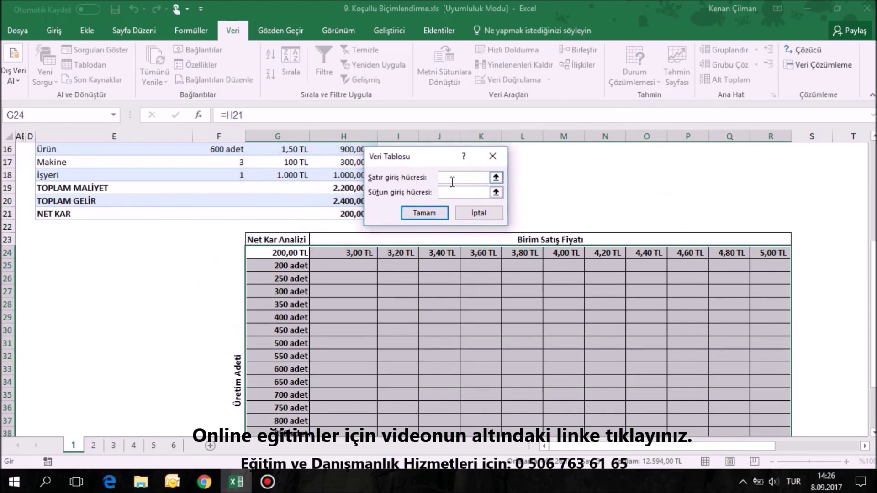
scroll(251, 213, up, 1)
scroll(166, 249, up, 3)
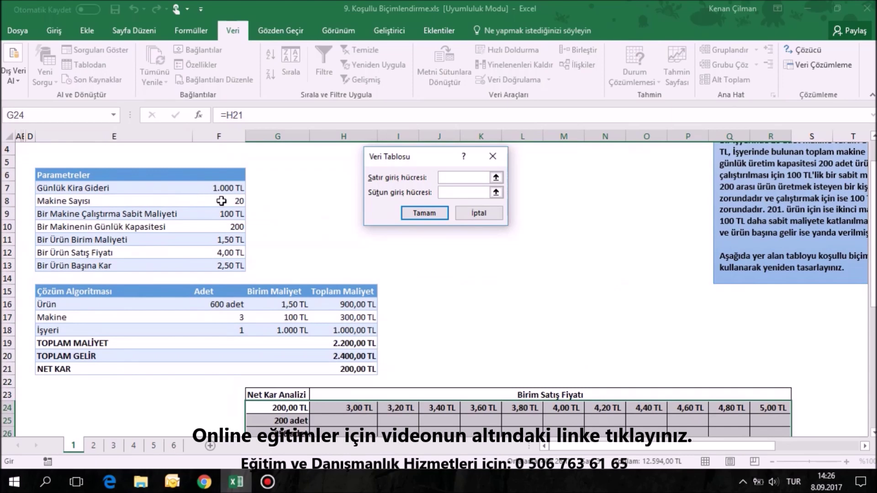
scroll(184, 198, up, 1)
click(222, 175)
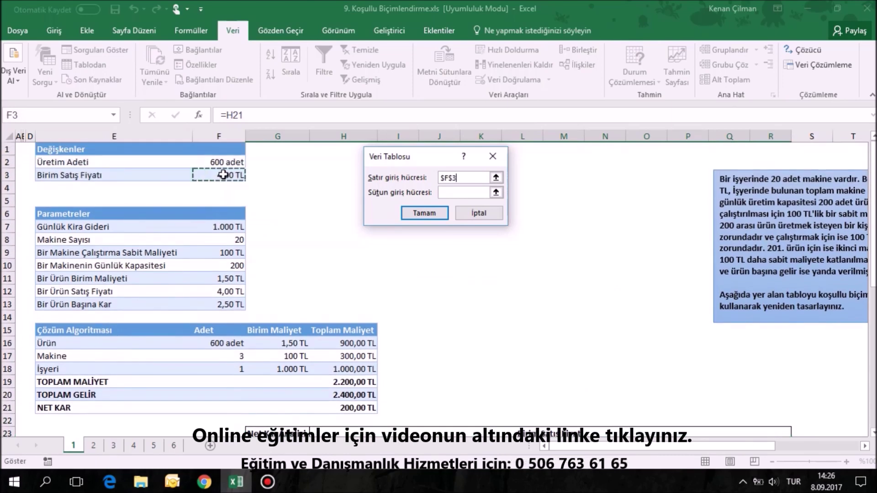
scroll(271, 256, down, 1)
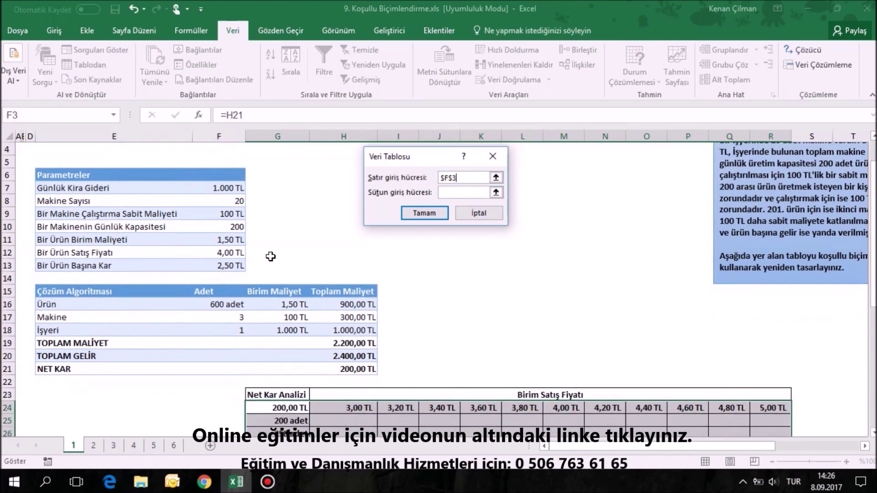
click(453, 189)
scroll(219, 324, down, 1)
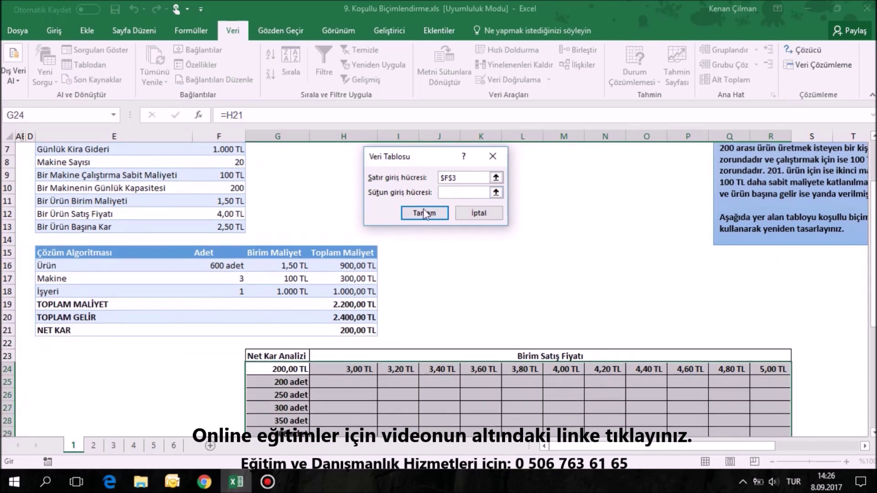
scroll(211, 286, down, 2)
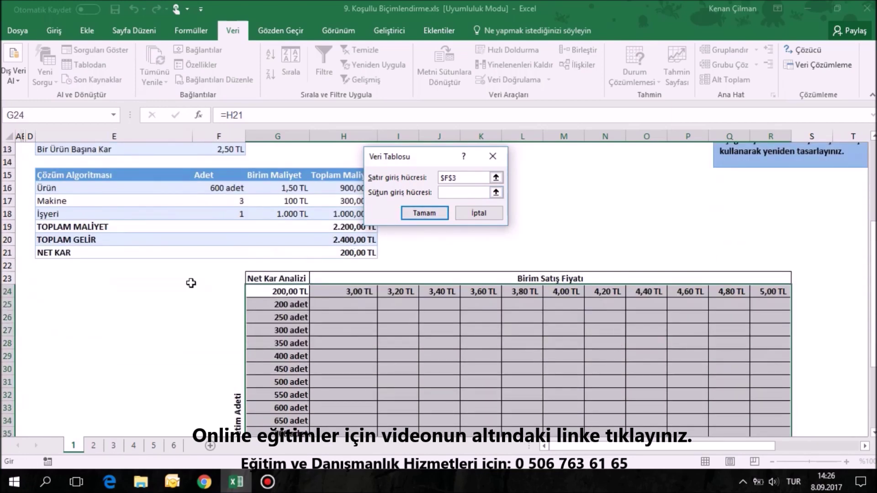
scroll(158, 280, up, 4)
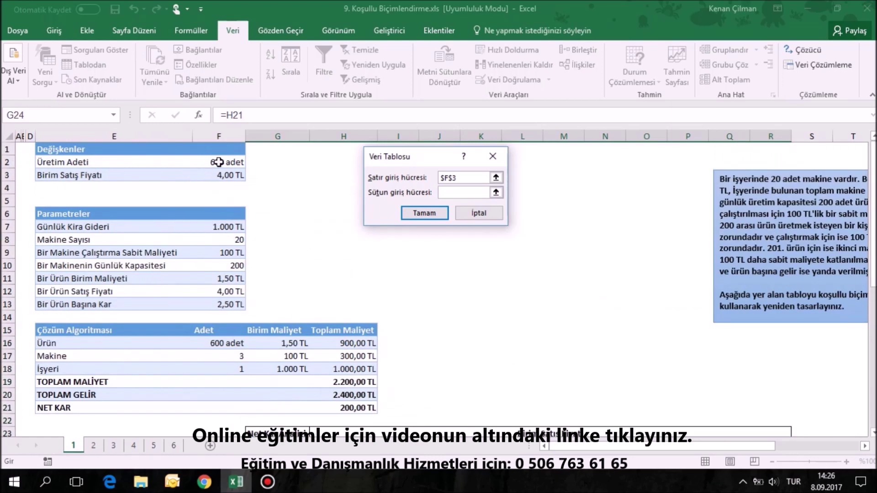
click(199, 161)
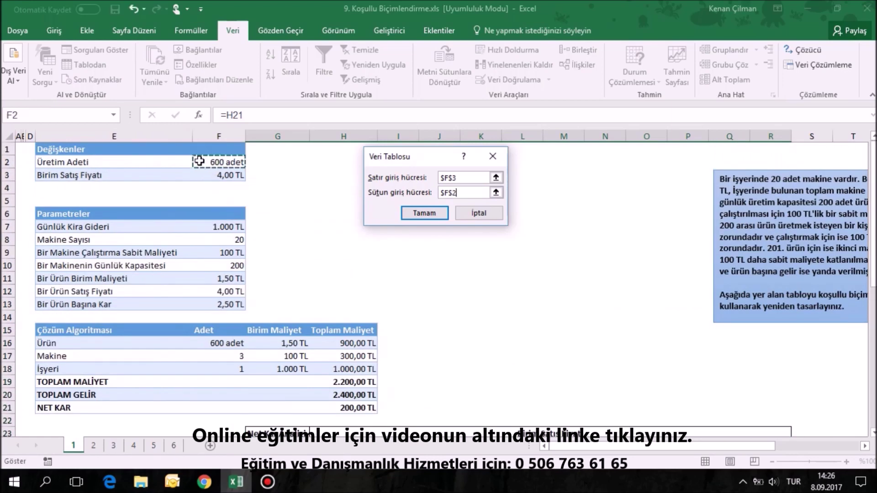
click(423, 215)
scroll(186, 278, down, 3)
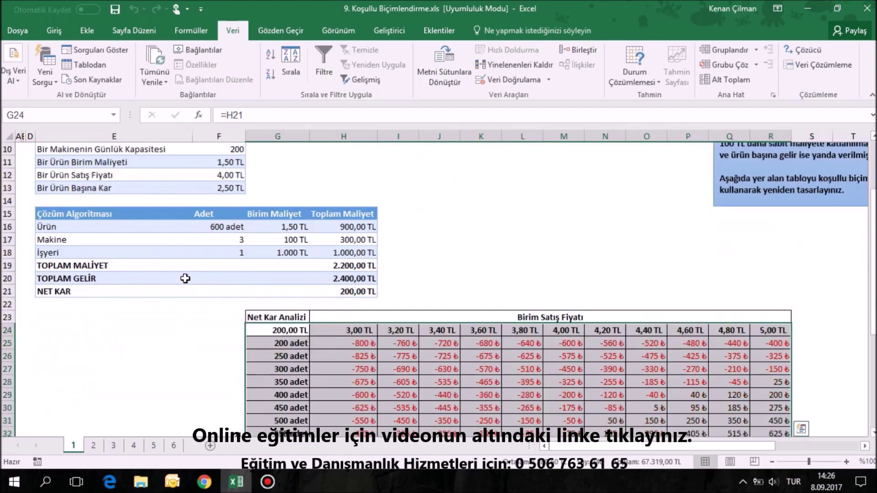
scroll(186, 278, down, 3)
click(354, 226)
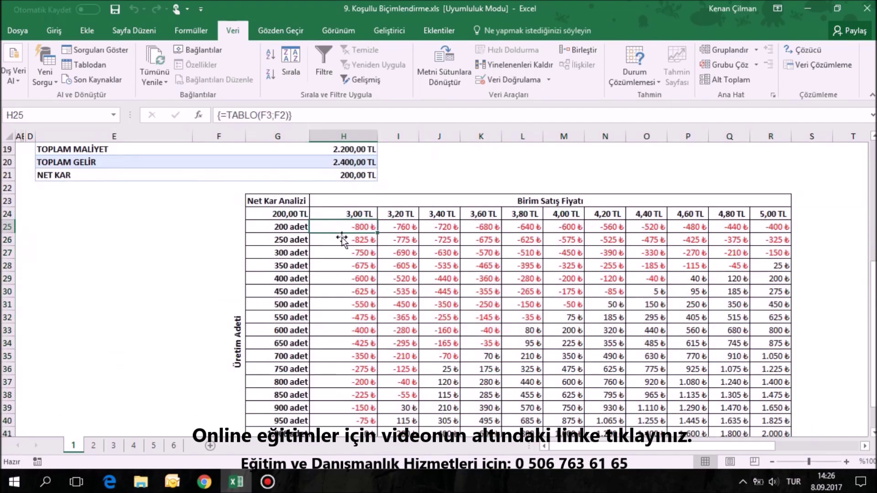
click(285, 228)
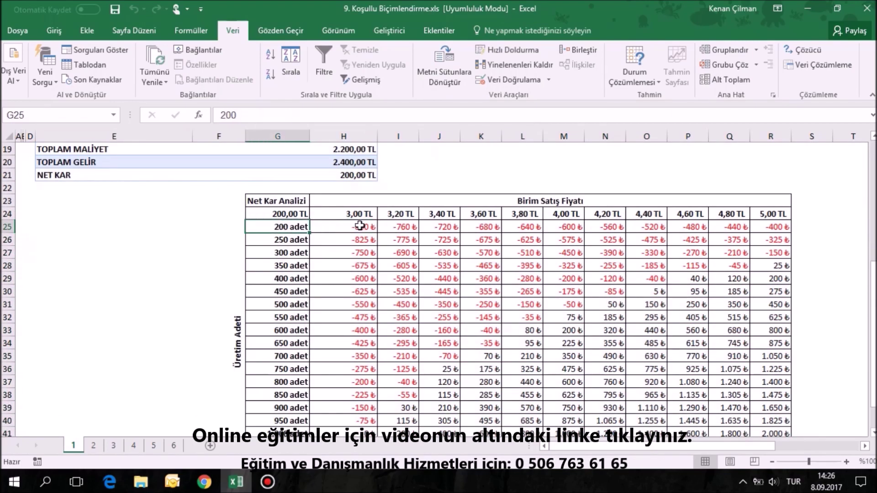
click(360, 211)
click(360, 228)
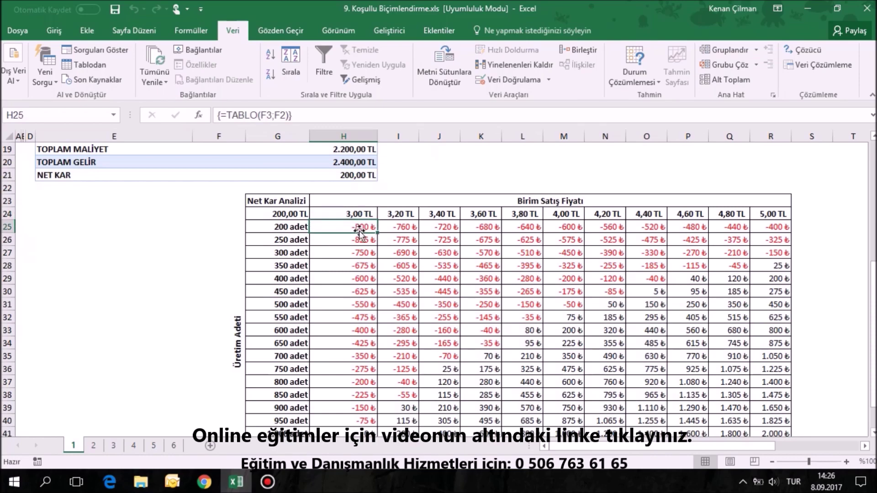
scroll(281, 295, down, 1)
scroll(281, 295, down, 2)
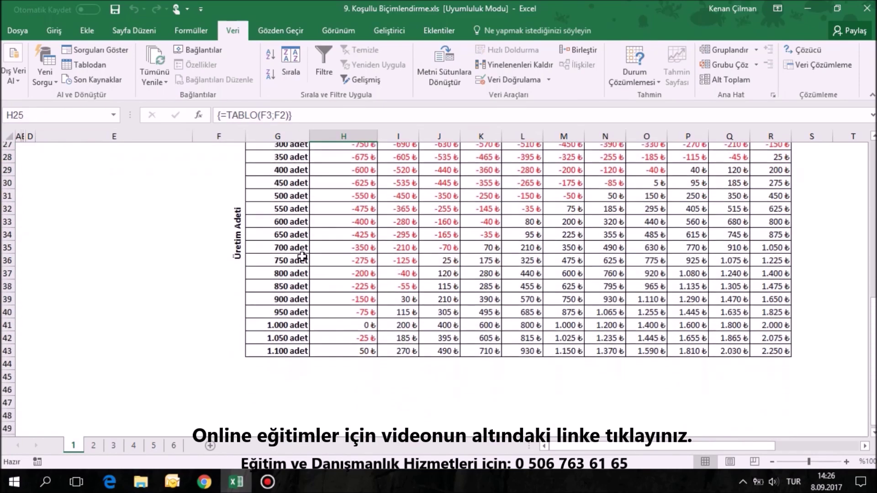
click(273, 340)
scroll(370, 315, up, 4)
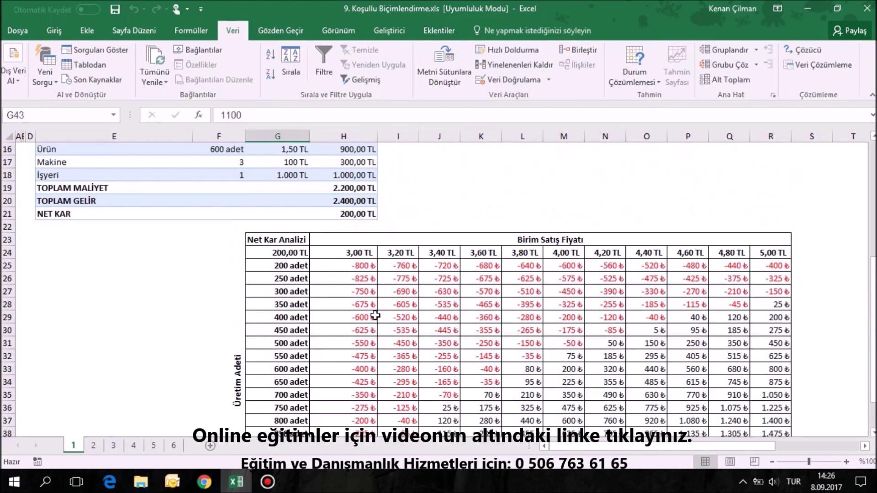
scroll(688, 333, down, 5)
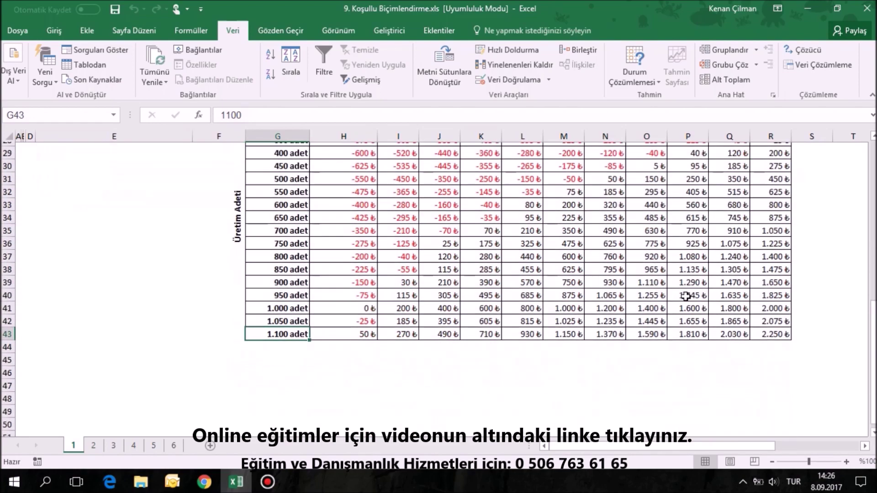
click(688, 304)
scroll(358, 270, up, 1)
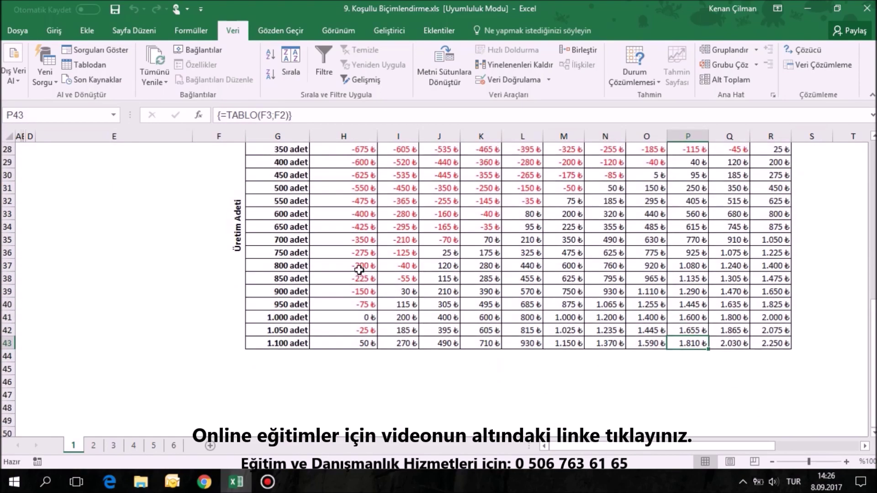
scroll(352, 268, up, 4)
drag(326, 265, 739, 364)
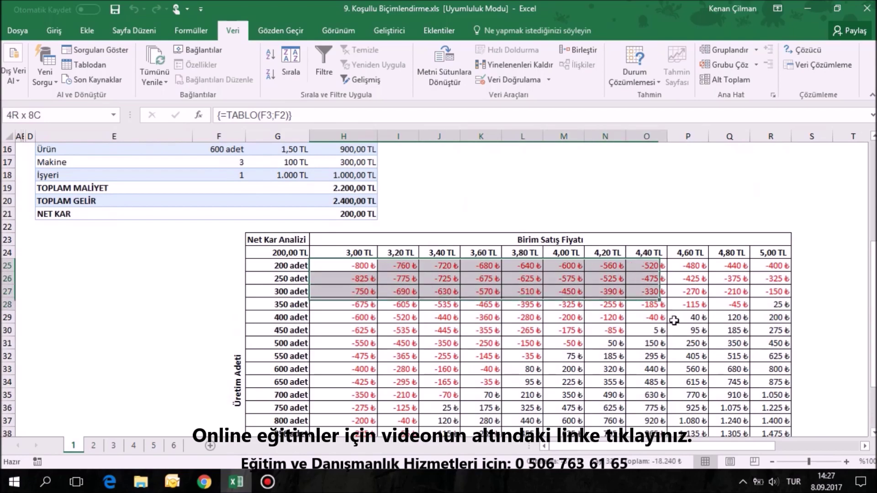
drag(738, 364, 772, 420)
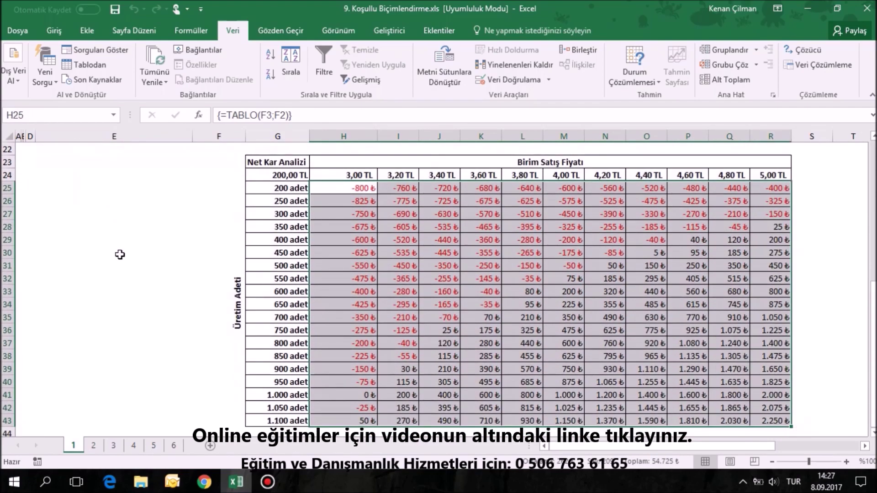
Step: Inspect the data table's first entry: quantity 200 in G25 and its formula result in H25
scroll(205, 247, up, 6)
scroll(219, 224, up, 1)
click(210, 157)
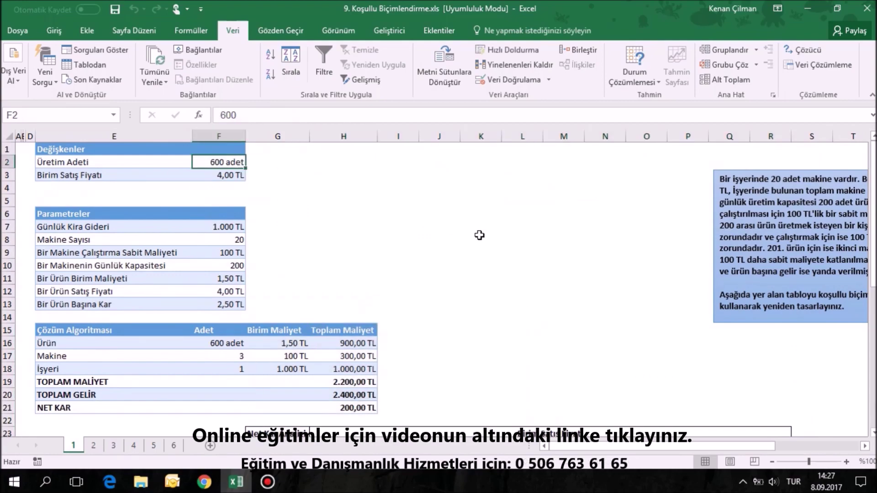
scroll(485, 232, down, 4)
scroll(333, 244, up, 4)
scroll(384, 380, down, 2)
click(283, 382)
click(351, 382)
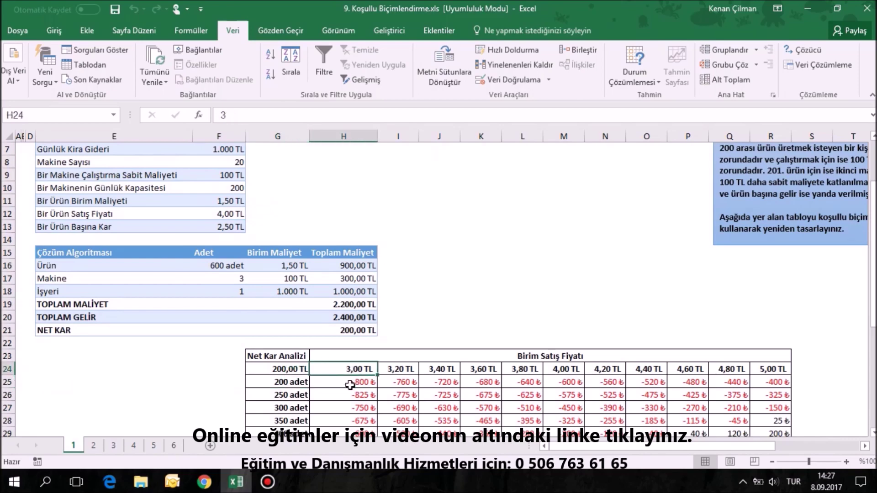
scroll(352, 385, up, 2)
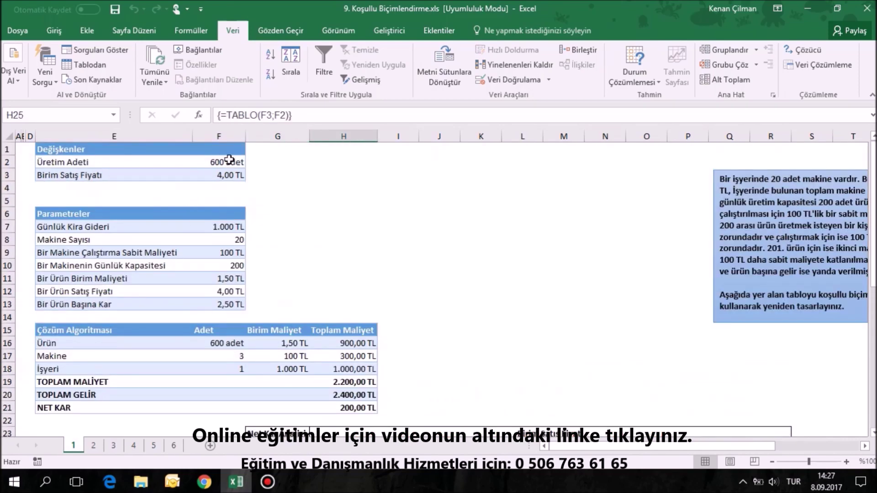
Step: Enter production quantity 200 in F2 and unit price 3 in F3
click(229, 160)
text(200)
key(Return)
text(3)
key(Return)
Step: Confirm the recalculated -800,00 TL net profit matches H25 under the 3,00 TL header
click(347, 395)
click(347, 408)
scroll(347, 388, down, 4)
click(286, 306)
click(342, 304)
click(348, 291)
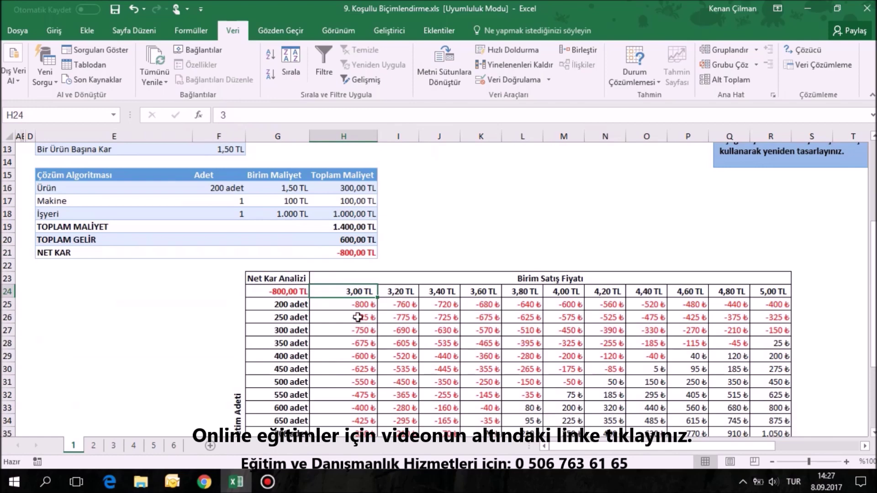